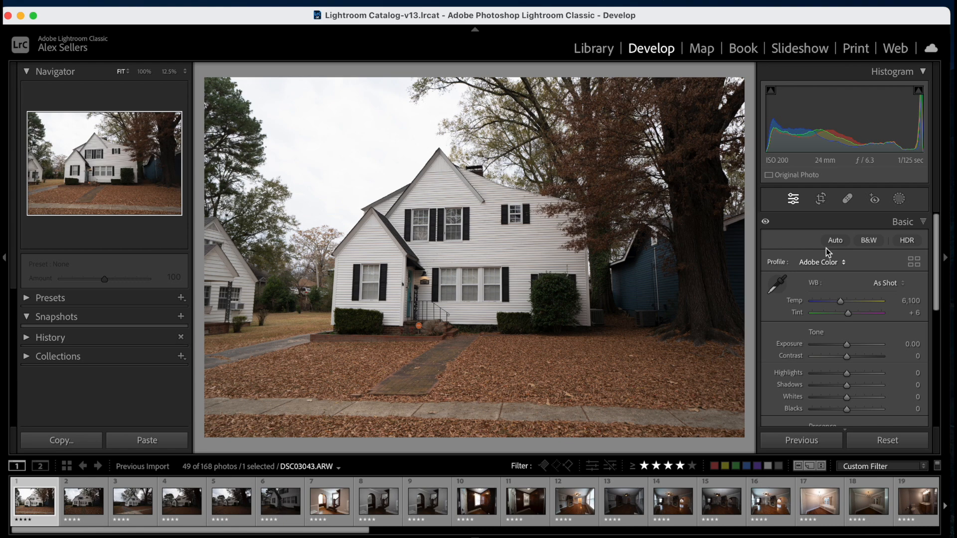
# - Straighten the house photo to an angle of −0.81 and tighten the crop slightly, keeping the original aspect ratio
pyautogui.click(821, 199)
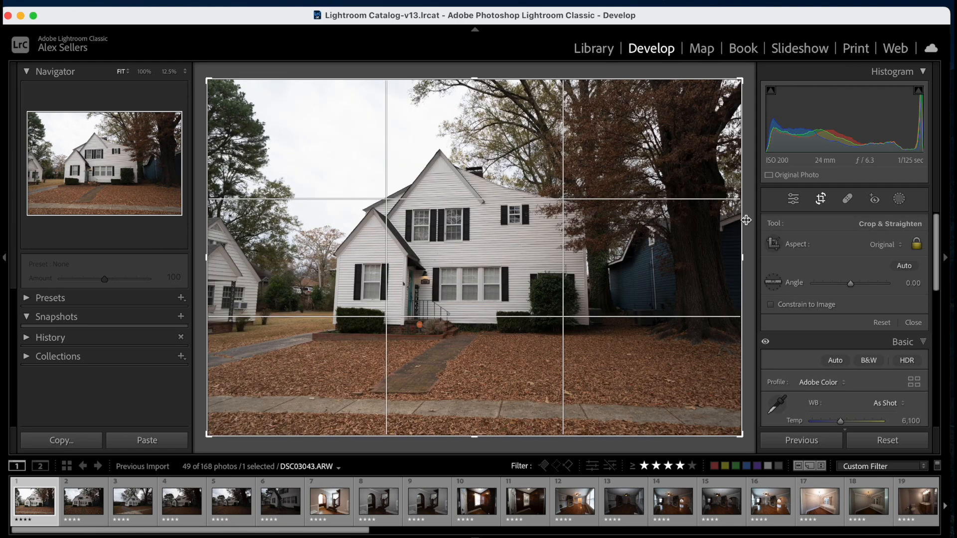
pyautogui.moveTo(746, 220); pyautogui.dragTo(748, 216)
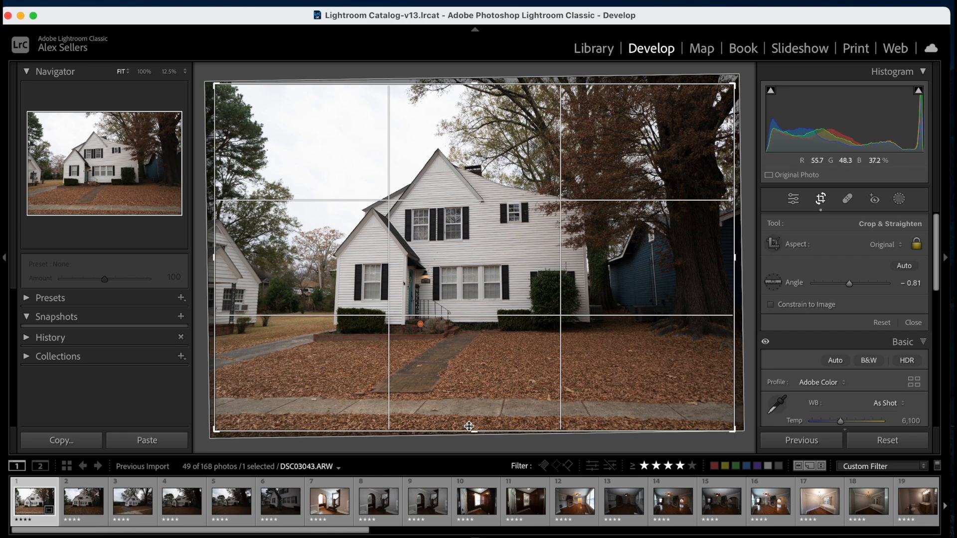
pyautogui.moveTo(469, 426); pyautogui.dragTo(469, 424)
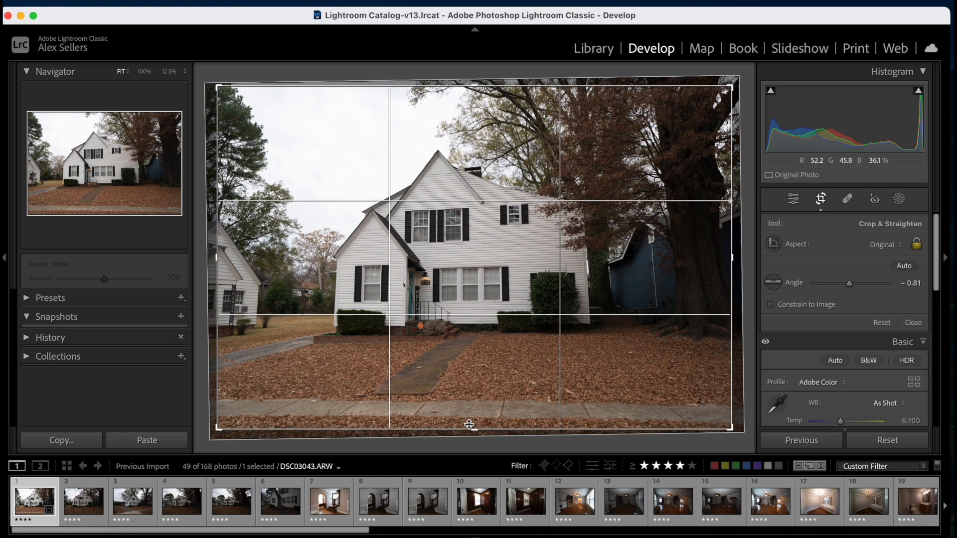
pyautogui.moveTo(559, 300); pyautogui.dragTo(562, 308)
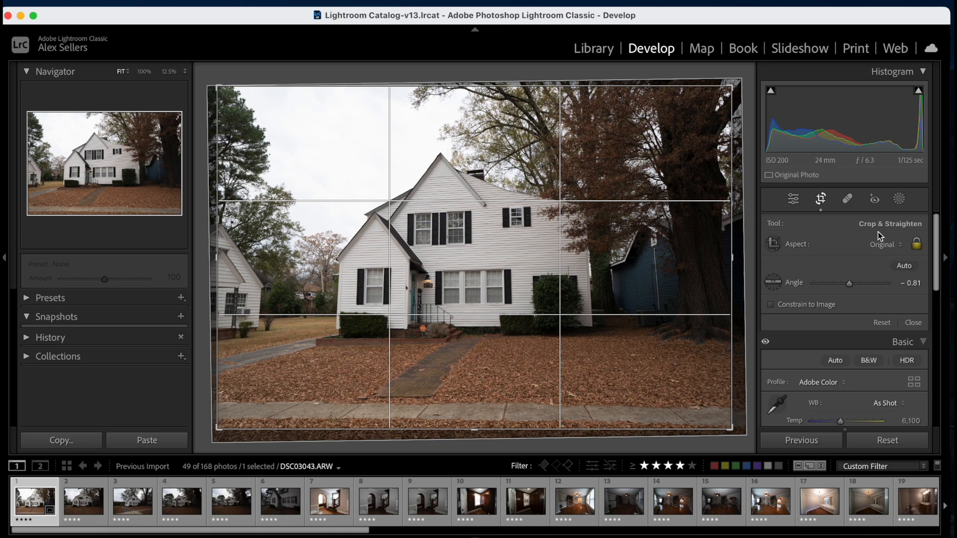
pyautogui.click(821, 199)
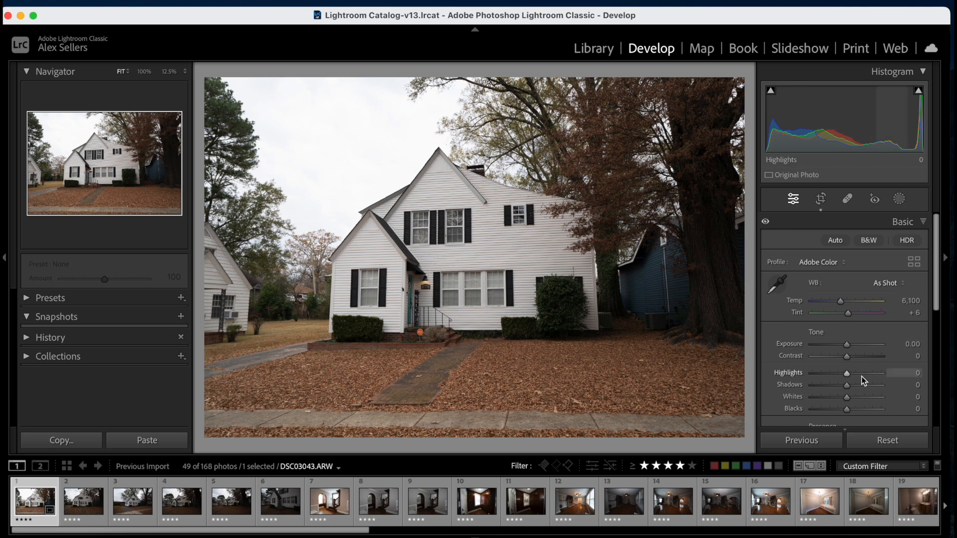
# - Correct the house's vertical perspective by setting the Vertical transform to −7
pyautogui.scroll(-10, 862, 376)
pyautogui.click(897, 356)
pyautogui.scroll(-5, 887, 334)
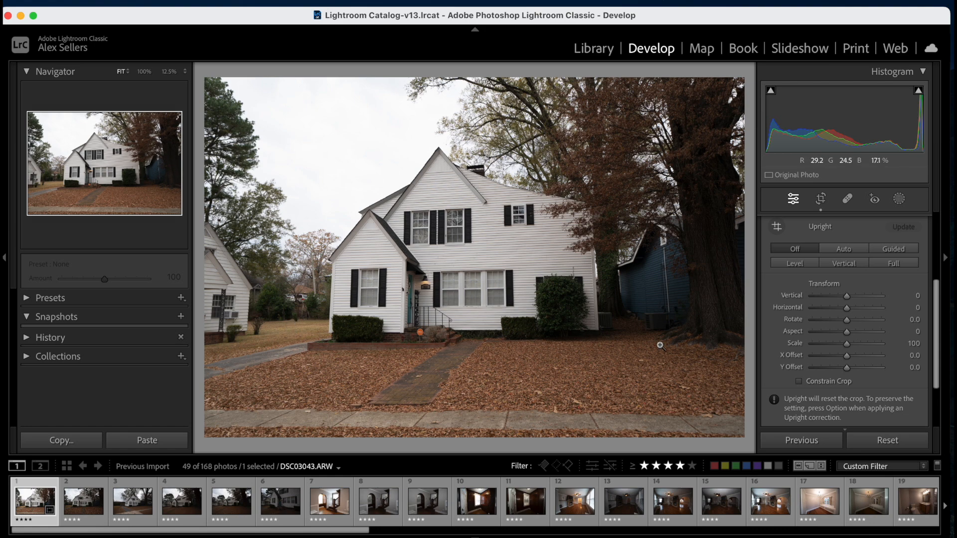
pyautogui.moveTo(850, 301); pyautogui.dragTo(847, 299)
pyautogui.press('Up')
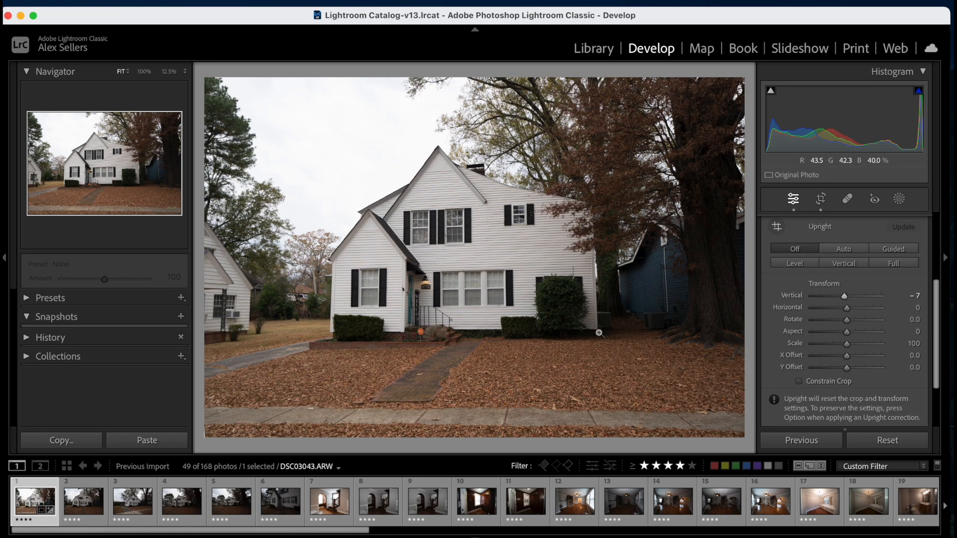
# - Readjust the crop rotation to an angle of −0.20
pyautogui.click(821, 201)
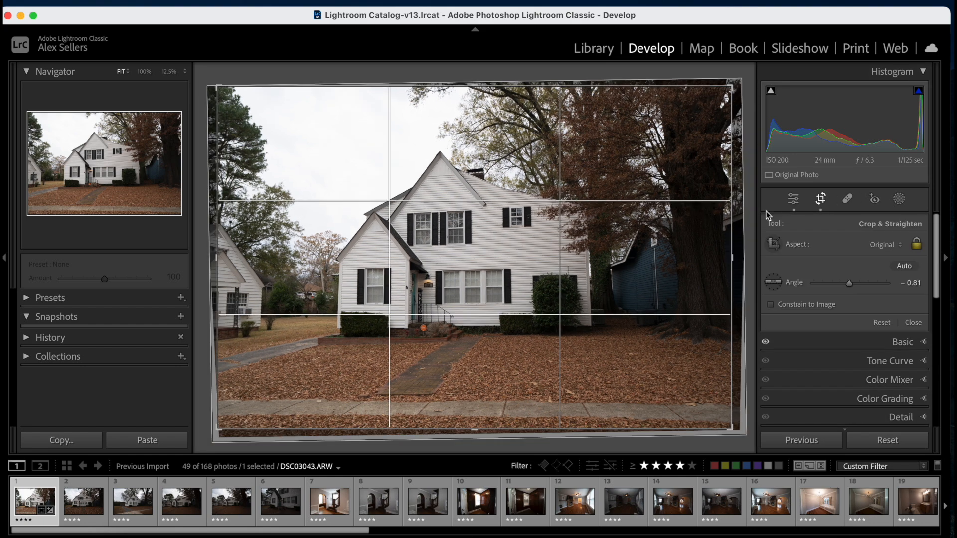
pyautogui.moveTo(743, 223); pyautogui.dragTo(744, 229)
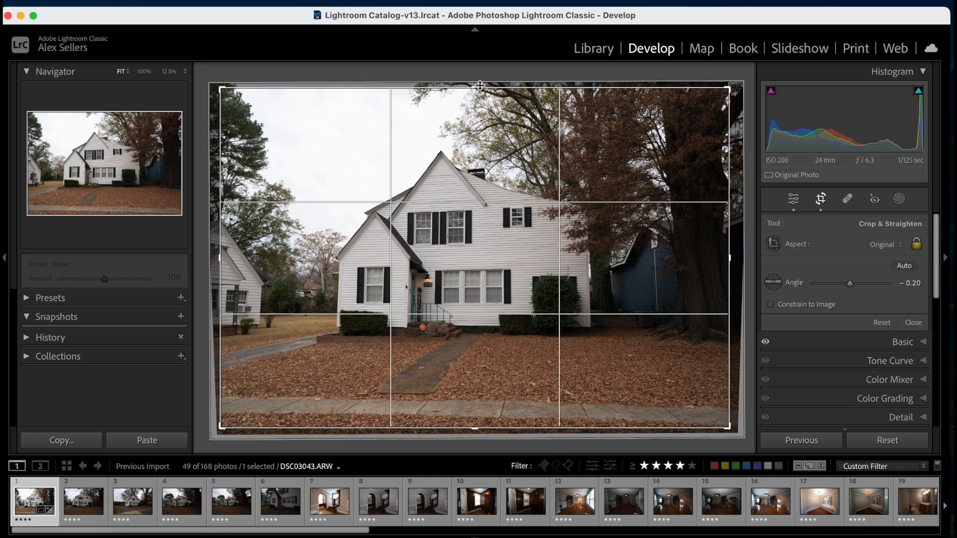
pyautogui.click(821, 200)
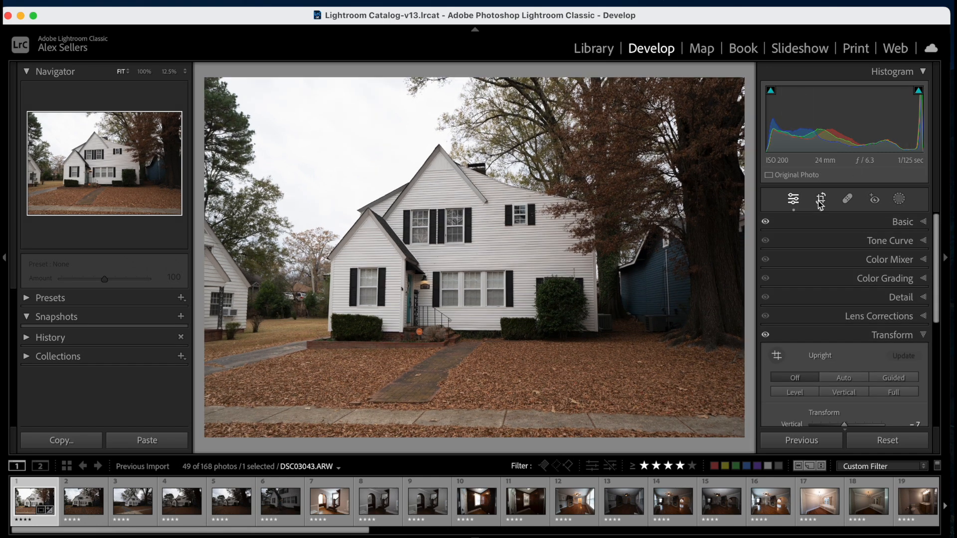
# - Balance the tones by setting Highlights to −62, Whites to −59, Shadows to +51 and Blacks to +47
pyautogui.click(893, 332)
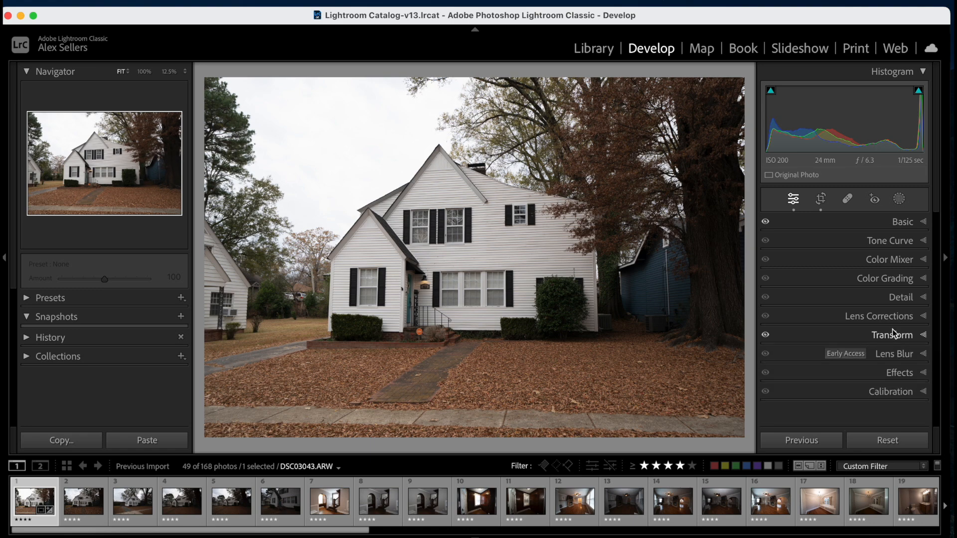
pyautogui.click(896, 223)
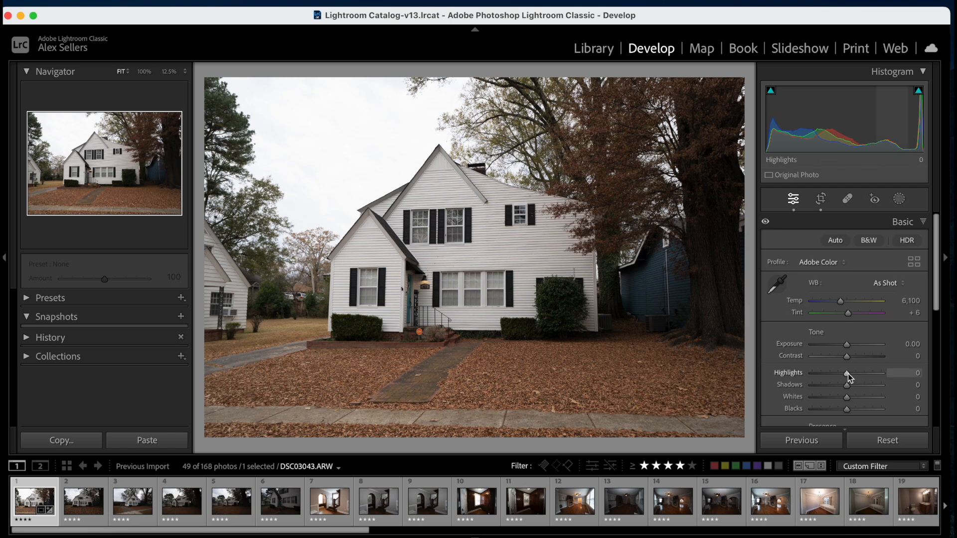
pyautogui.moveTo(841, 375)
pyautogui.mouseDown()
pyautogui.moveTo(804, 374)
pyautogui.moveTo(825, 375)
pyautogui.mouseUp()
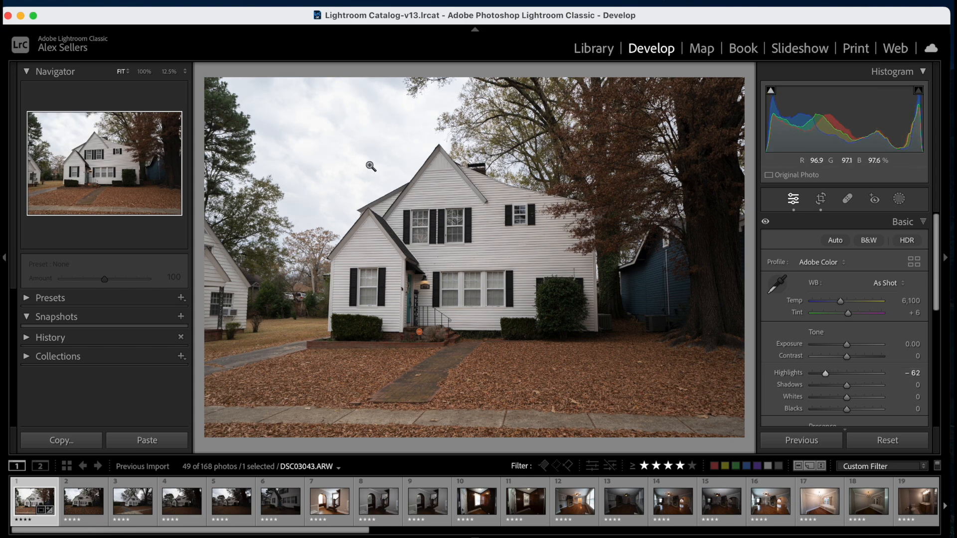
pyautogui.moveTo(847, 402); pyautogui.dragTo(825, 396)
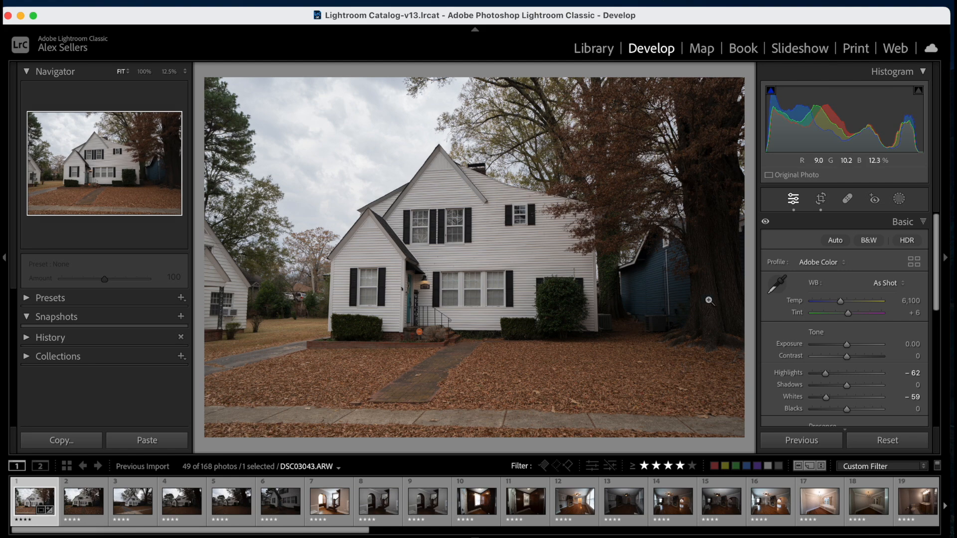
pyautogui.moveTo(848, 388); pyautogui.dragTo(863, 410)
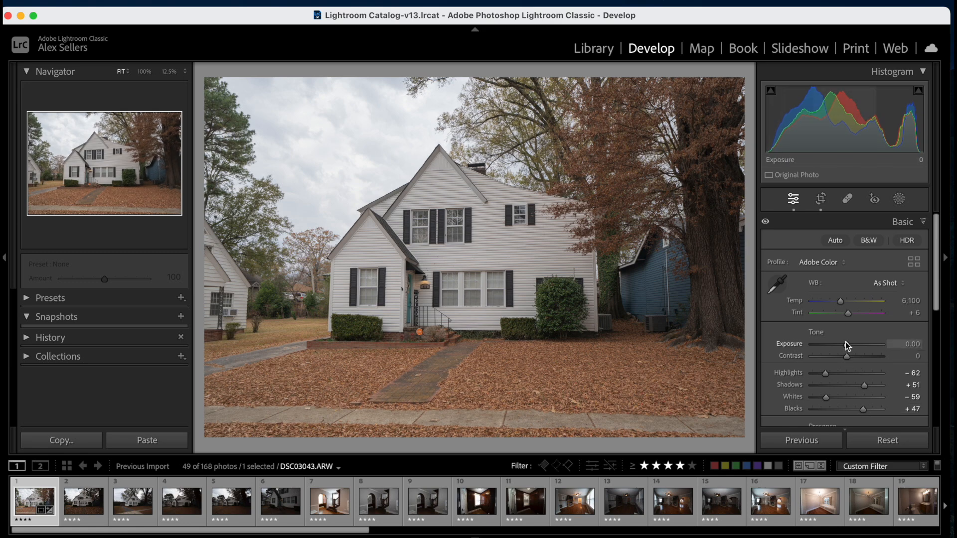
# - Raise the photo's Exposure to +0.10 and its Contrast to +58
pyautogui.moveTo(846, 343); pyautogui.dragTo(848, 346)
pyautogui.press('F2')
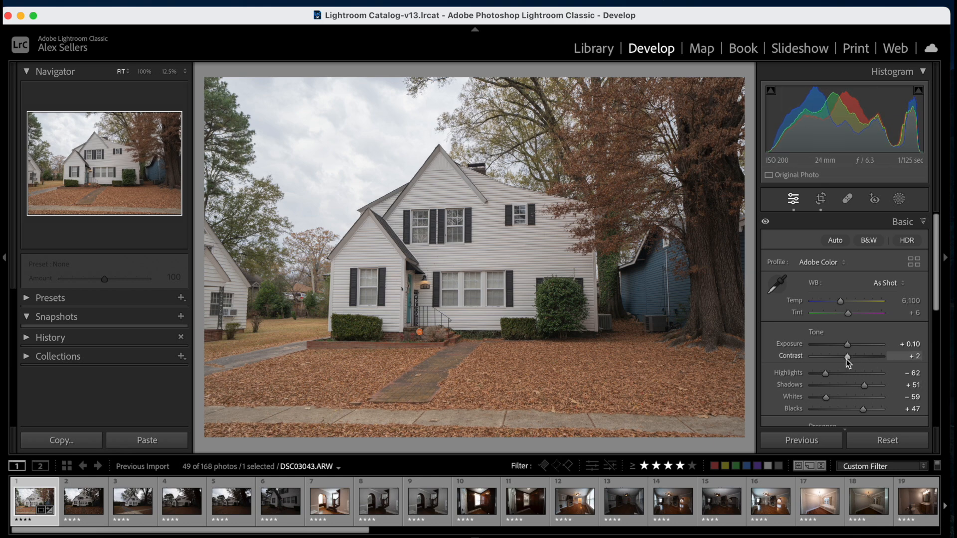
pyautogui.moveTo(847, 360)
pyautogui.mouseDown()
pyautogui.moveTo(876, 360)
pyautogui.moveTo(866, 363)
pyautogui.mouseUp()
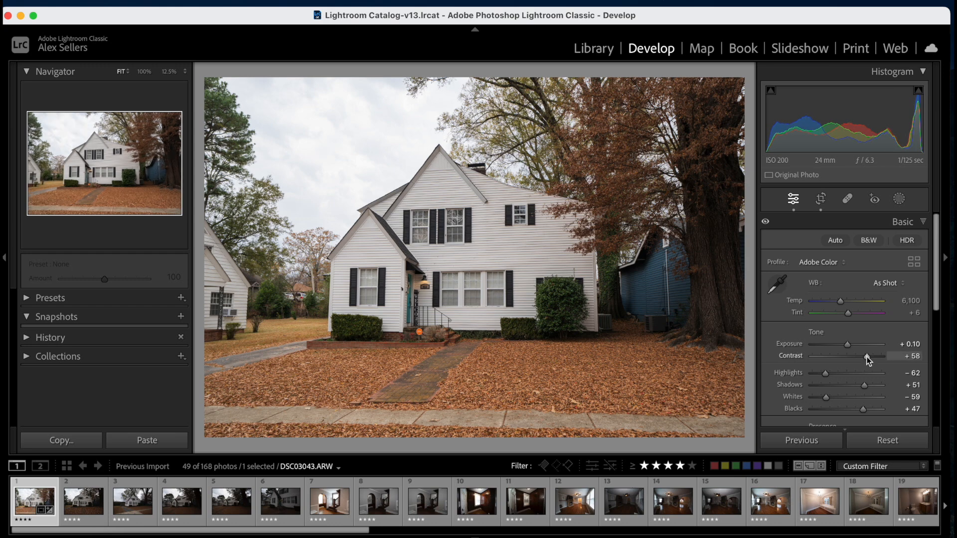
# - Set Clarity to +8 and Texture to +5, and inspect the leaves and walkway at 100%
pyautogui.scroll(-5, 805, 359)
pyautogui.moveTo(847, 244); pyautogui.dragTo(852, 249)
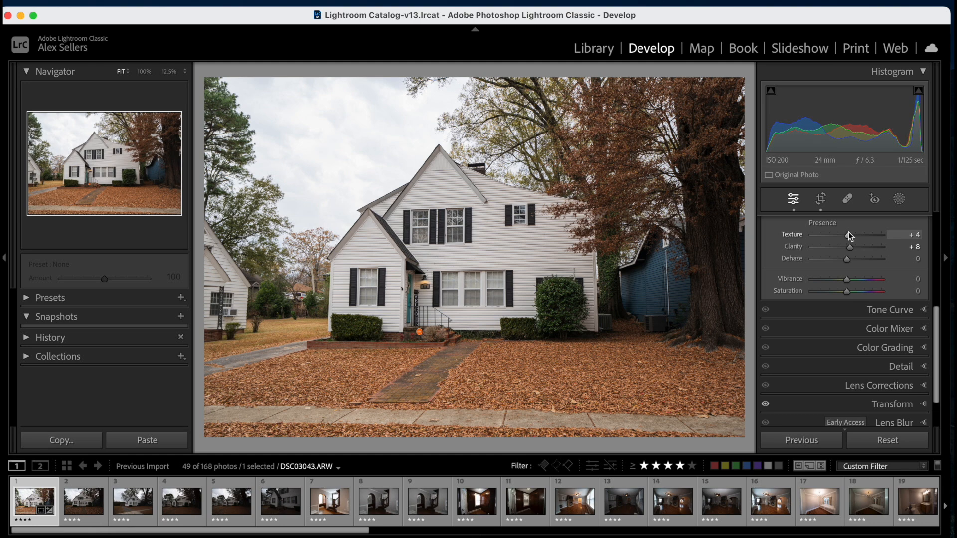
pyautogui.moveTo(849, 232); pyautogui.dragTo(850, 232)
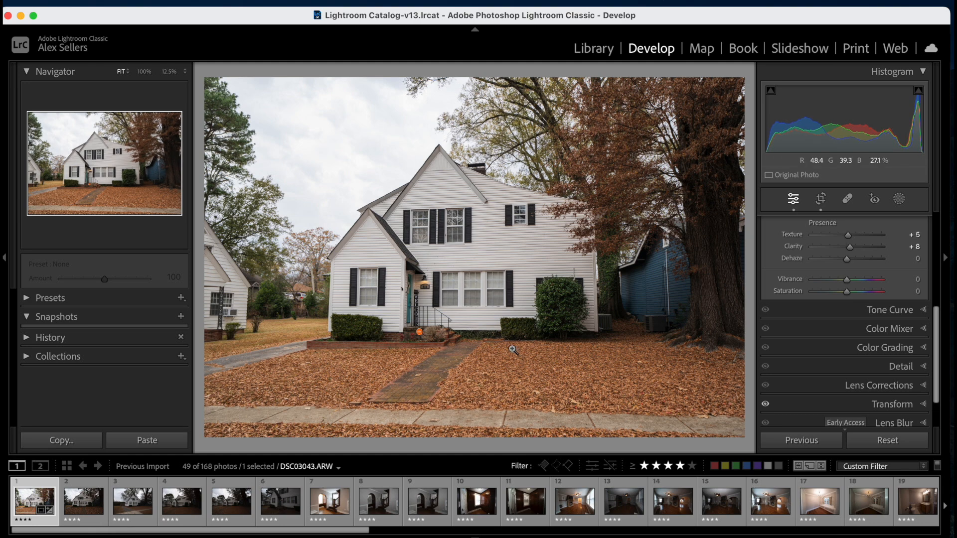
pyautogui.click(482, 382)
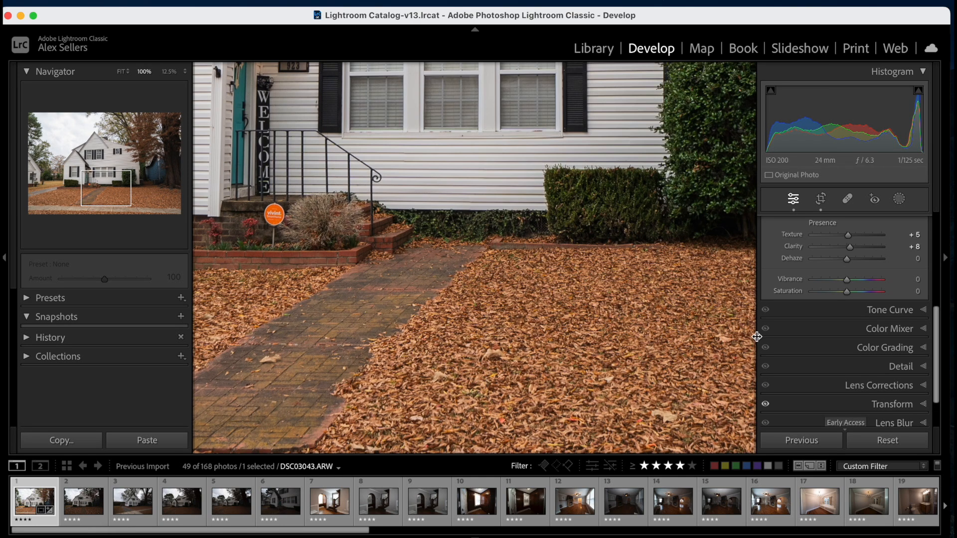
pyautogui.click(661, 327)
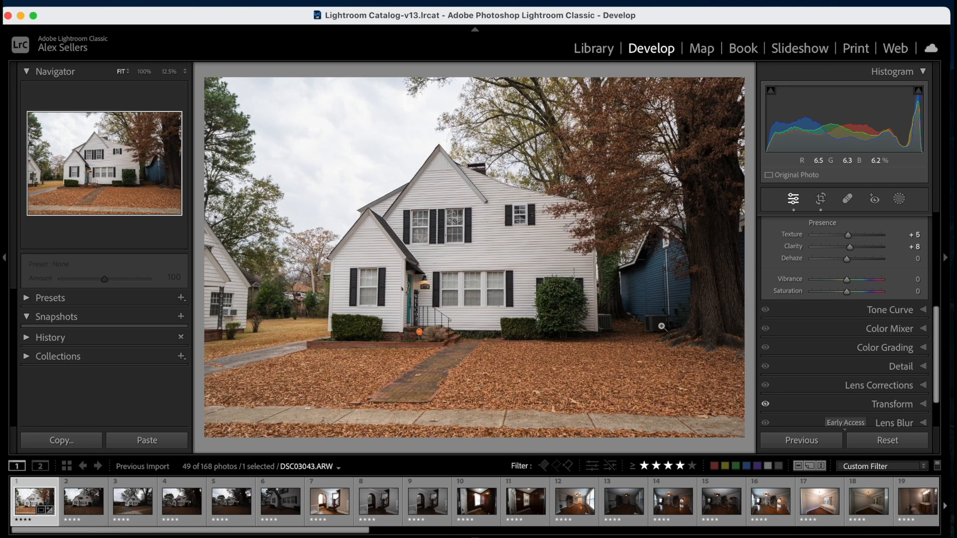
# - In the Color Mixer, set the red saturation to −1 and the orange saturation to +9
pyautogui.click(862, 328)
pyautogui.scroll(2, 861, 328)
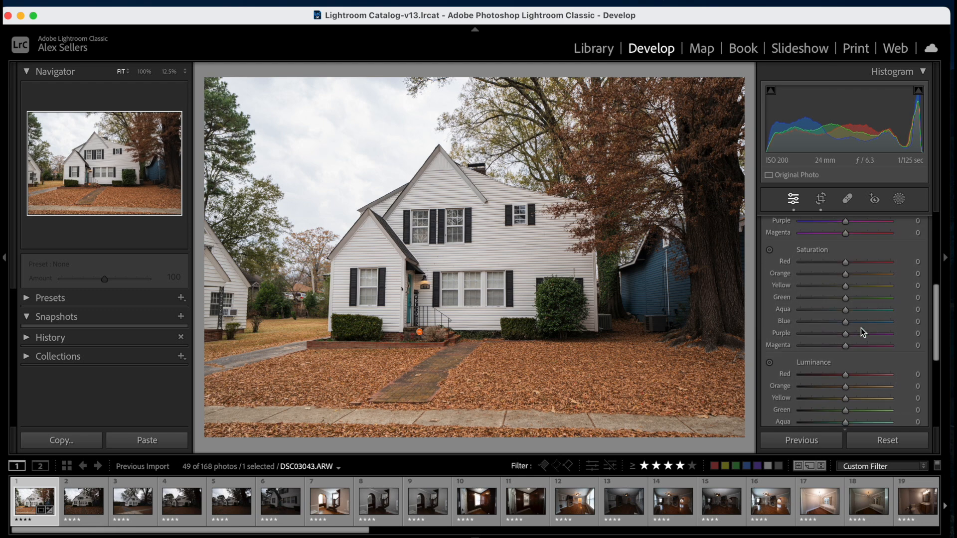
pyautogui.moveTo(847, 264); pyautogui.dragTo(892, 271)
pyautogui.click(897, 267)
pyautogui.moveTo(890, 262); pyautogui.dragTo(855, 294)
# - Test strong shifts of the yellow and green saturation, and settle on yellow −17 and green +17
pyautogui.moveTo(854, 289); pyautogui.dragTo(905, 299)
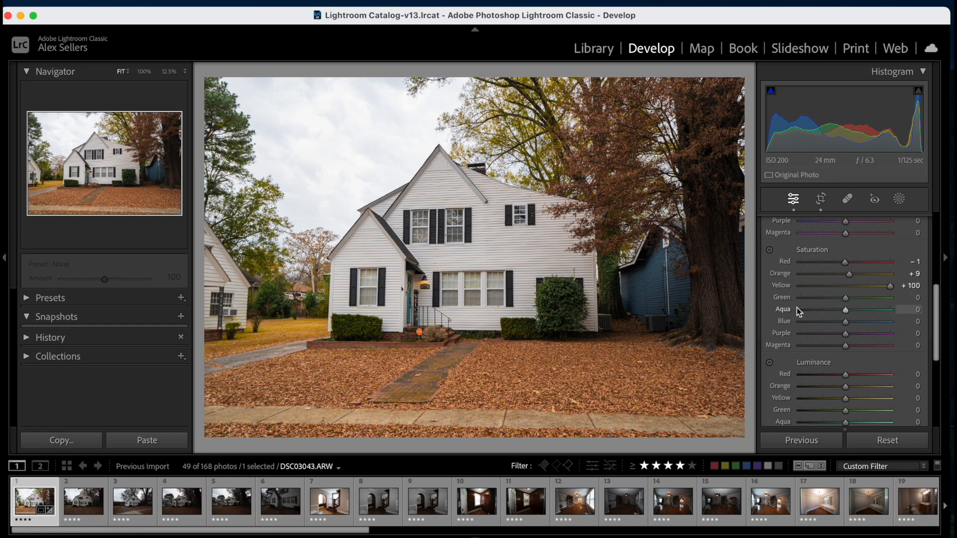
pyautogui.moveTo(891, 287); pyautogui.dragTo(838, 304)
pyautogui.moveTo(873, 306); pyautogui.dragTo(762, 305)
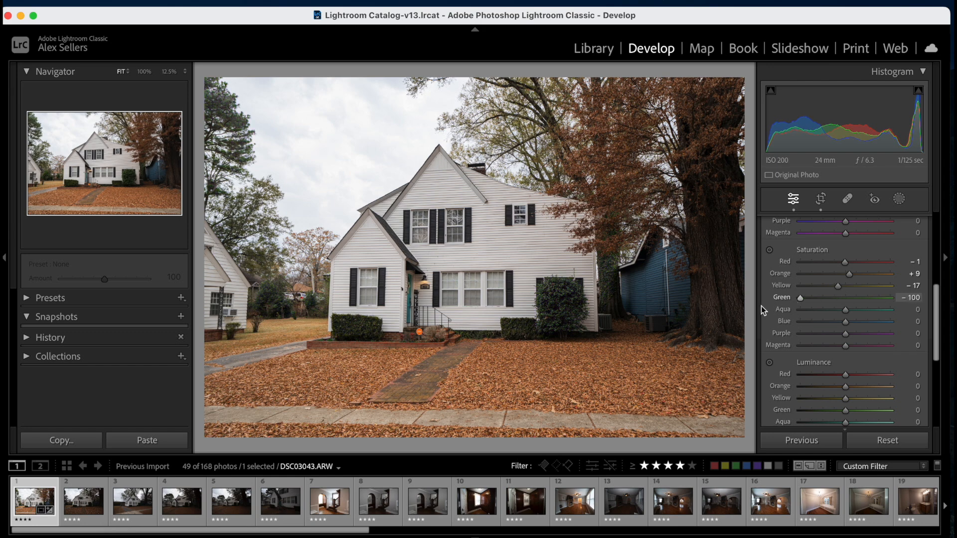
pyautogui.moveTo(902, 312); pyautogui.dragTo(873, 322)
pyautogui.press('Up')
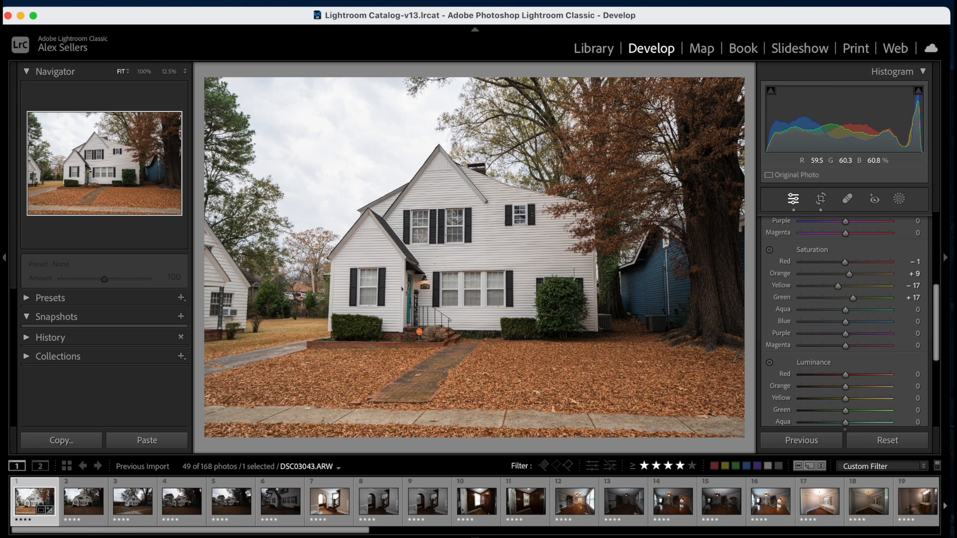
# - Set the aqua saturation to +5 and the blue saturation to +11
pyautogui.moveTo(847, 311); pyautogui.dragTo(791, 318)
pyautogui.moveTo(886, 314); pyautogui.dragTo(904, 320)
pyautogui.click(839, 310)
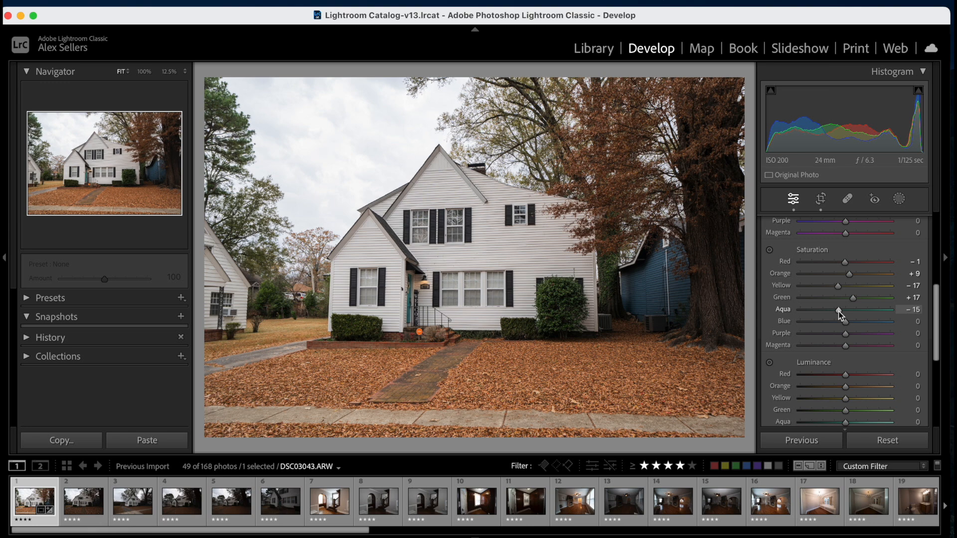
pyautogui.moveTo(839, 312)
pyautogui.mouseDown()
pyautogui.moveTo(874, 313)
pyautogui.moveTo(847, 317)
pyautogui.mouseUp()
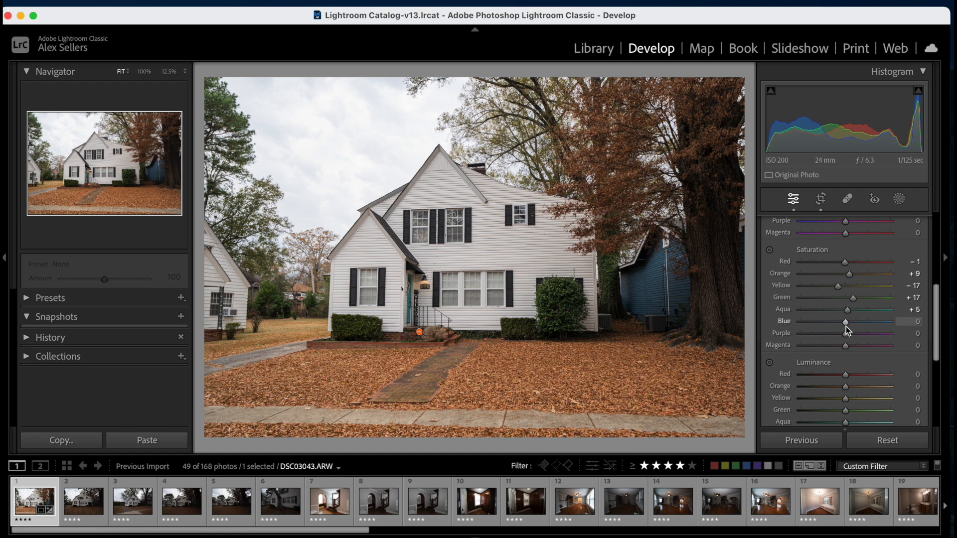
pyautogui.moveTo(845, 326); pyautogui.dragTo(893, 340)
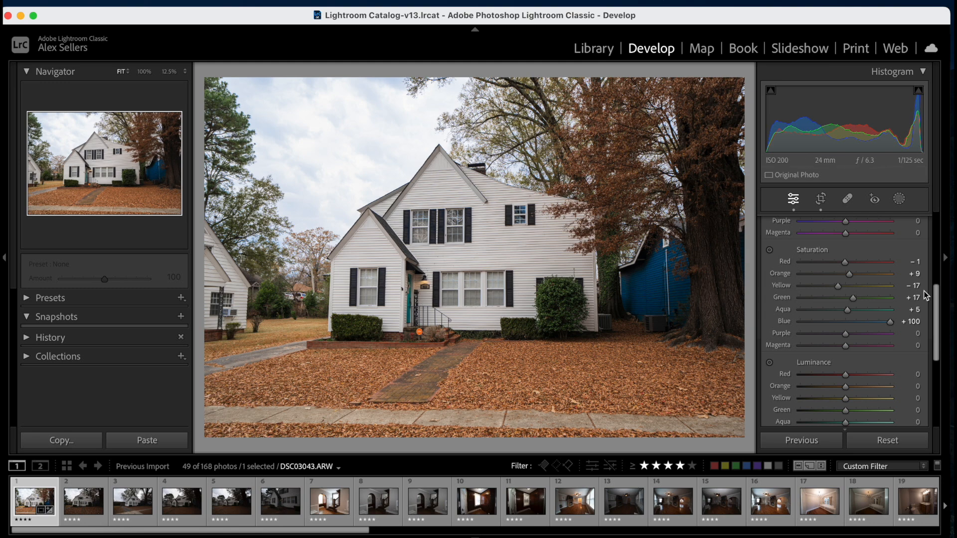
pyautogui.moveTo(891, 323); pyautogui.dragTo(845, 364)
pyautogui.doubleClick(845, 333)
# - Set the color luminance to orange +10, yellow +14, green +11, aqua −2, blue −10, purple −6 and magenta −5
pyautogui.scroll(-1, 882, 372)
pyautogui.scroll(-4, 884, 376)
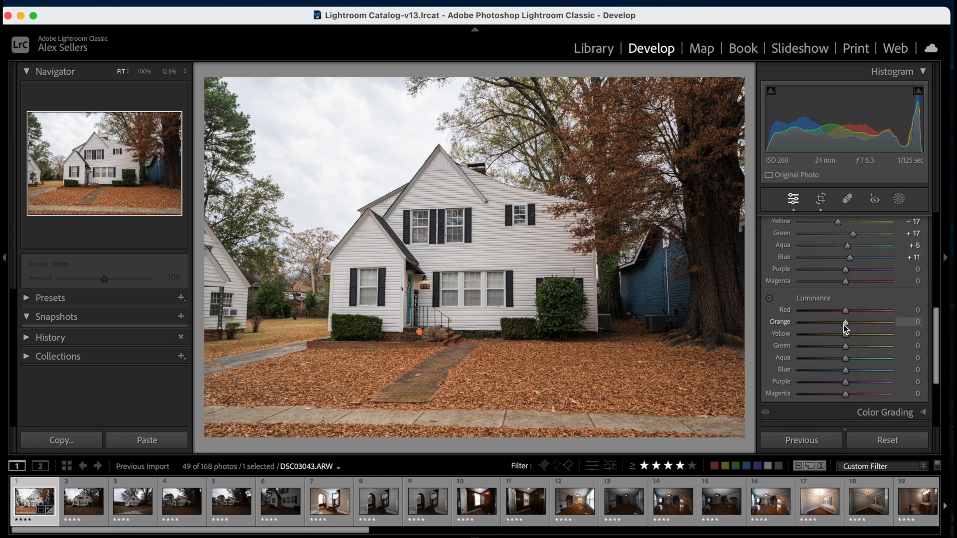
pyautogui.moveTo(846, 325); pyautogui.dragTo(815, 349)
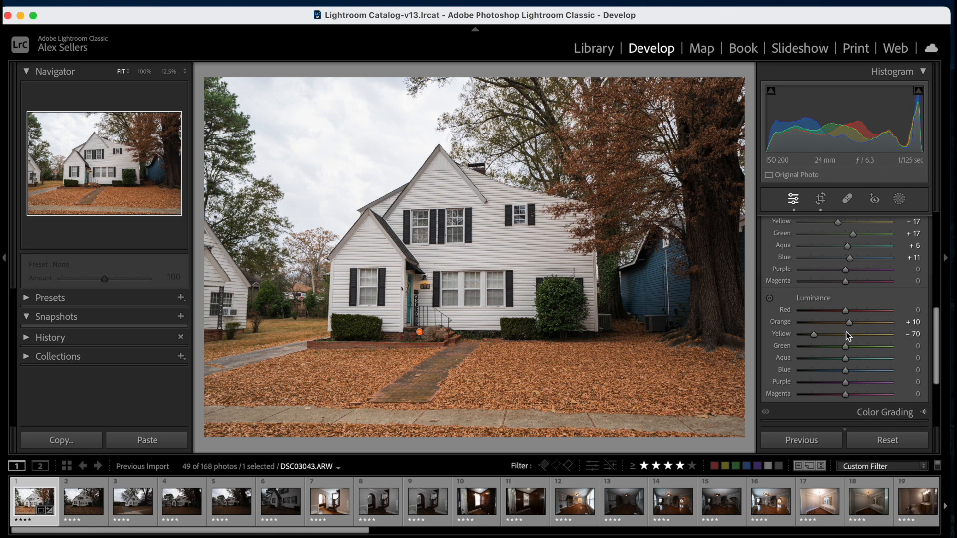
pyautogui.moveTo(813, 334); pyautogui.dragTo(839, 388)
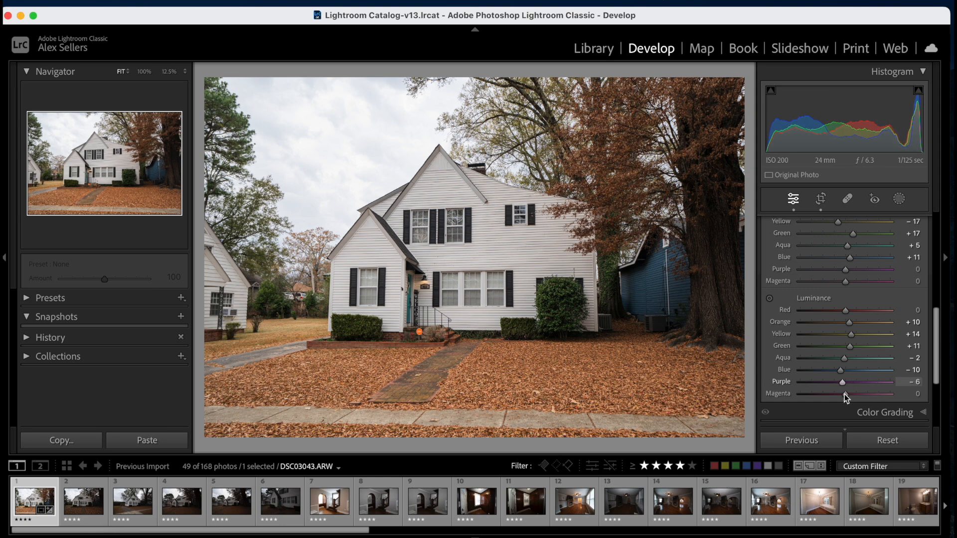
pyautogui.moveTo(844, 397)
pyautogui.mouseDown()
pyautogui.moveTo(819, 396)
pyautogui.moveTo(952, 392)
pyautogui.moveTo(843, 399)
pyautogui.mouseUp()
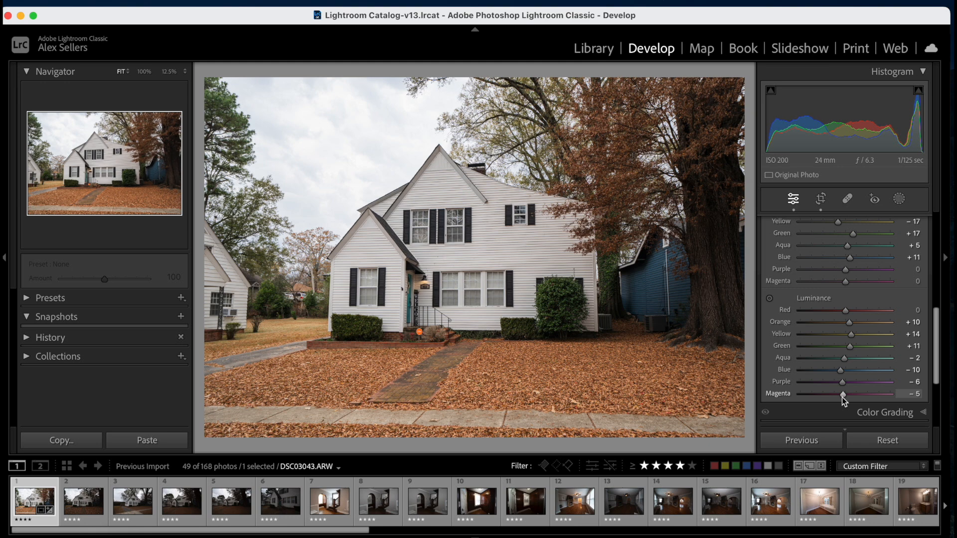
# - Set the hue to orange −2, yellow −5, green +7 and, after testing a strong positive shift, aqua −8
pyautogui.scroll(8, 852, 317)
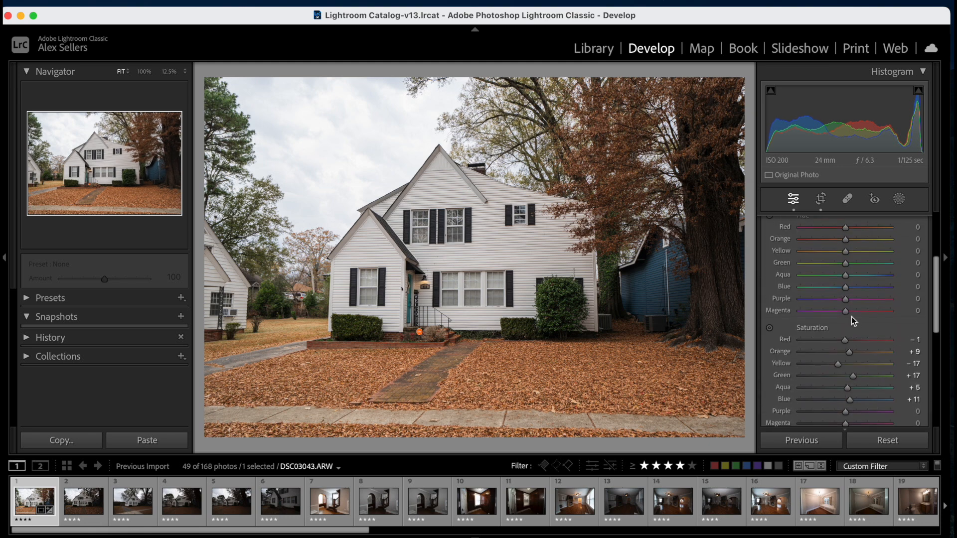
pyautogui.moveTo(846, 286); pyautogui.dragTo(849, 328)
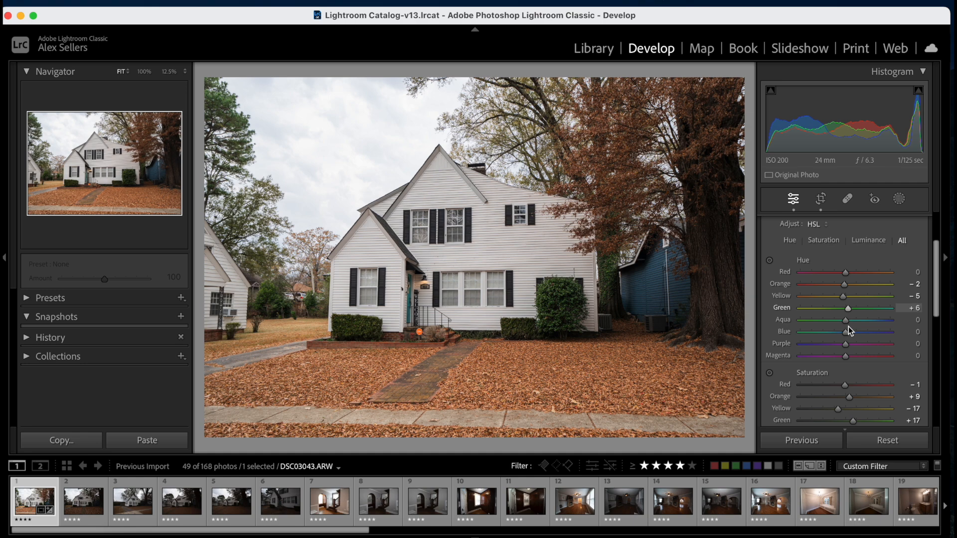
pyautogui.moveTo(850, 331); pyautogui.dragTo(881, 345)
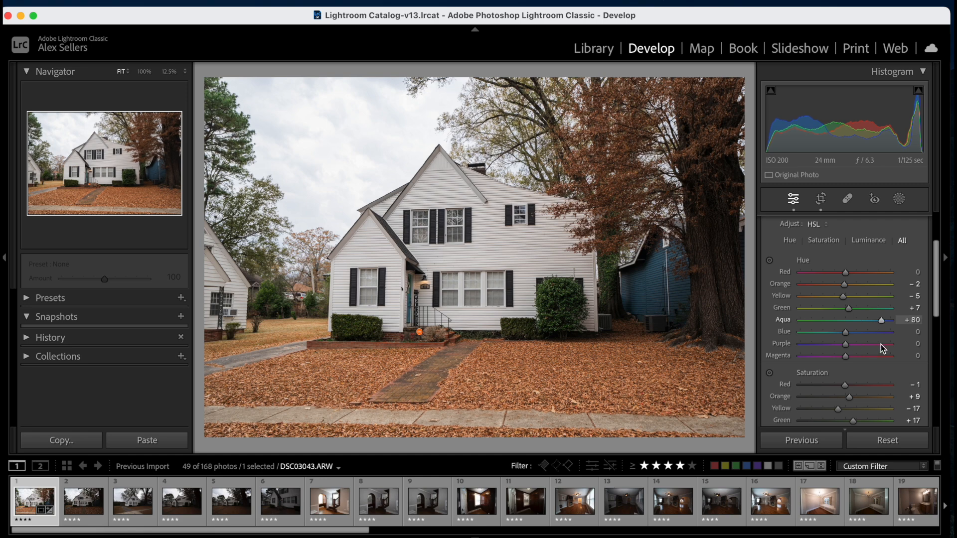
pyautogui.moveTo(881, 345); pyautogui.dragTo(838, 345)
pyautogui.moveTo(837, 346)
pyautogui.mouseDown()
pyautogui.moveTo(798, 351)
pyautogui.moveTo(912, 351)
pyautogui.moveTo(801, 363)
pyautogui.moveTo(842, 360)
pyautogui.mouseUp()
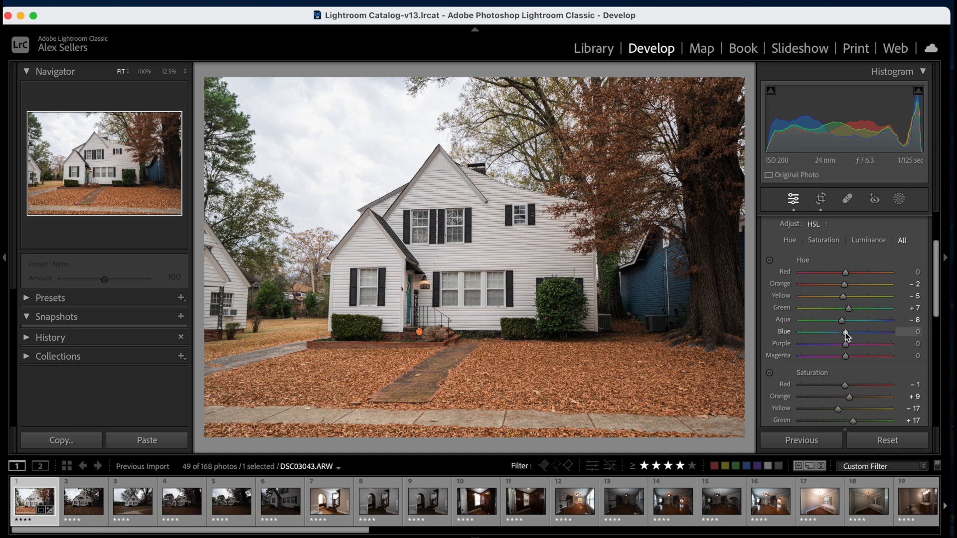
# - Set the blue hue to −9 and the purple hue to −3
pyautogui.moveTo(845, 333)
pyautogui.mouseDown()
pyautogui.moveTo(867, 336)
pyautogui.moveTo(836, 343)
pyautogui.mouseUp()
pyautogui.moveTo(836, 333); pyautogui.dragTo(792, 346)
pyautogui.moveTo(800, 344); pyautogui.dragTo(845, 357)
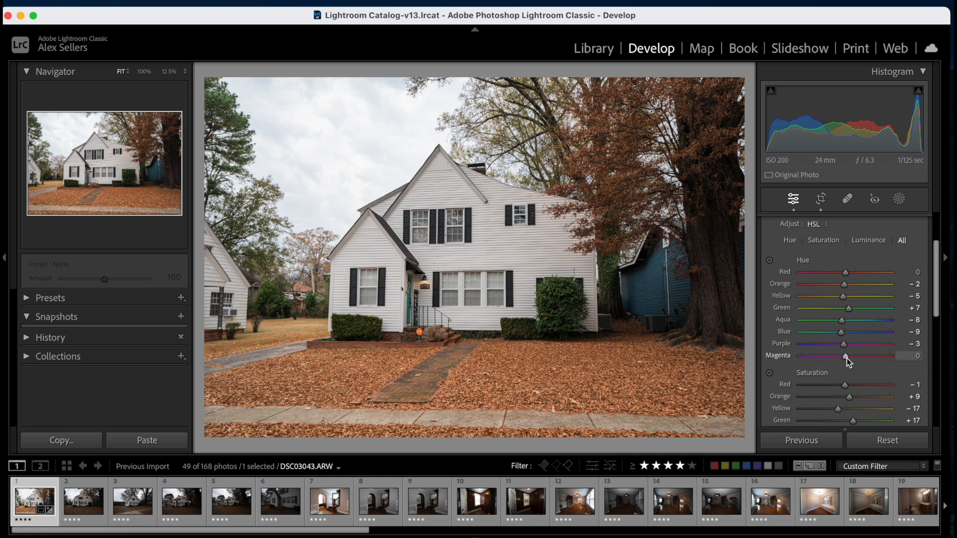
pyautogui.scroll(-10, 848, 357)
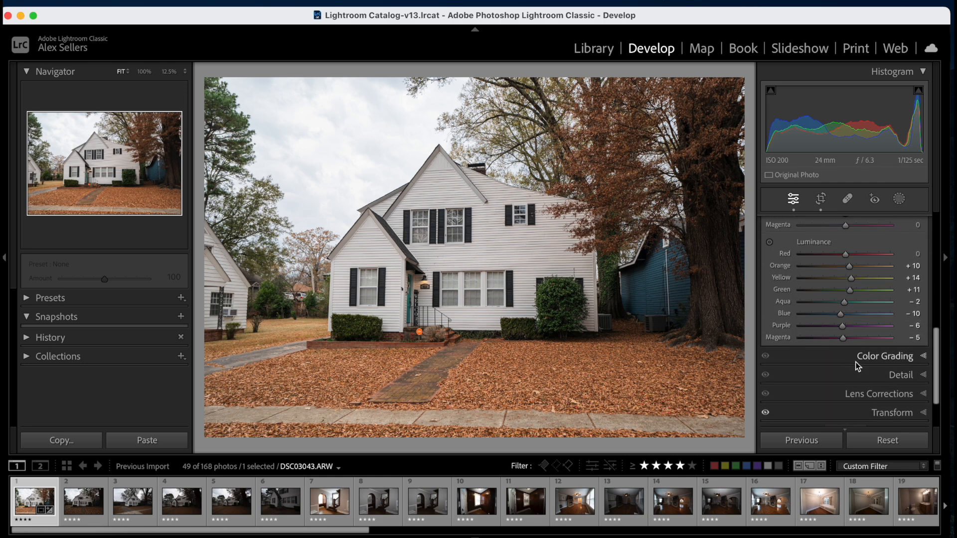
pyautogui.click(863, 360)
pyautogui.scroll(5, 848, 292)
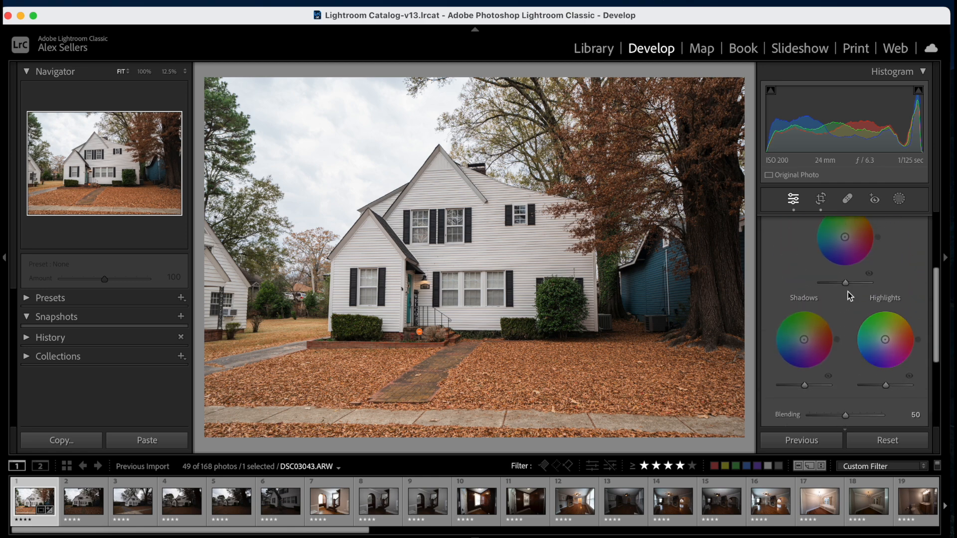
pyautogui.click(878, 272)
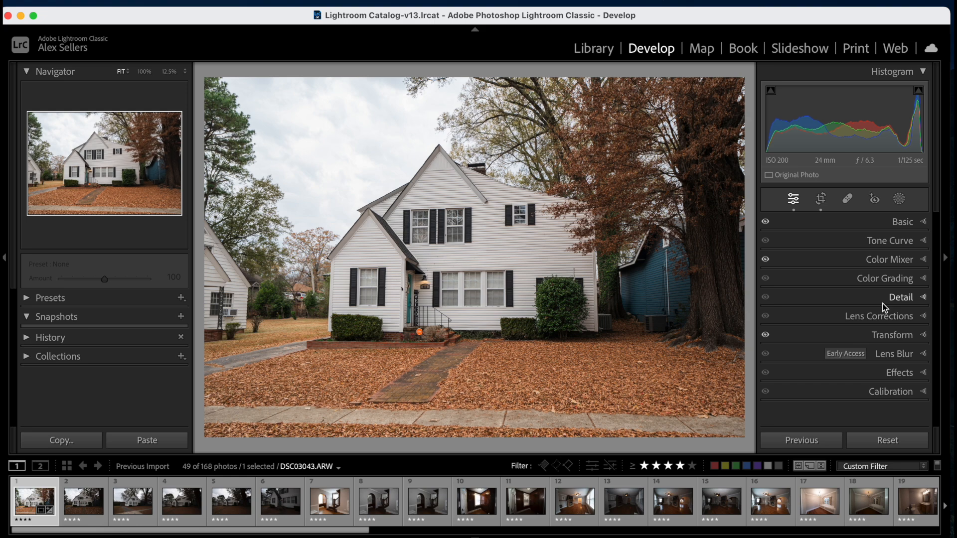
# - Set sharpening to amount 70 with masking 27, and set the luminance noise reduction to 27
pyautogui.click(882, 298)
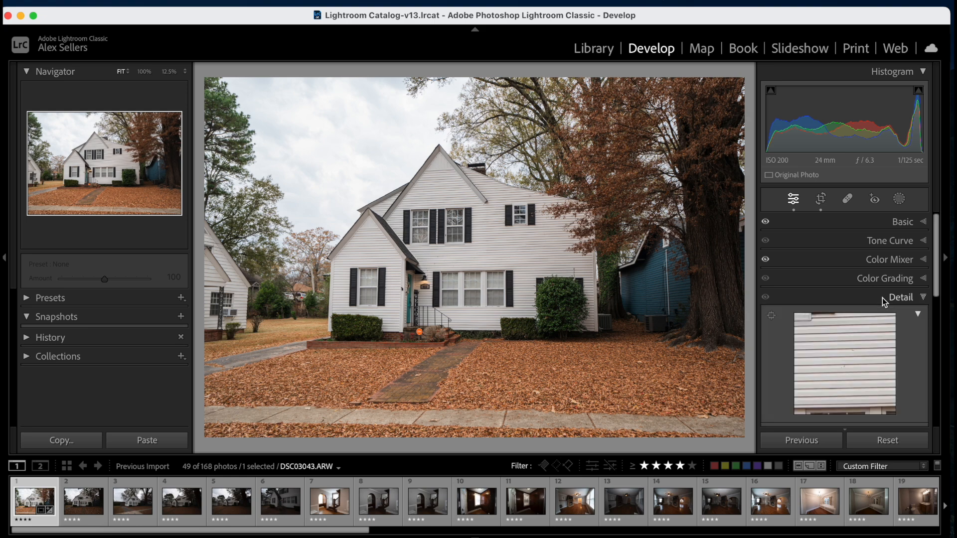
pyautogui.scroll(-3, 875, 304)
pyautogui.click(844, 310)
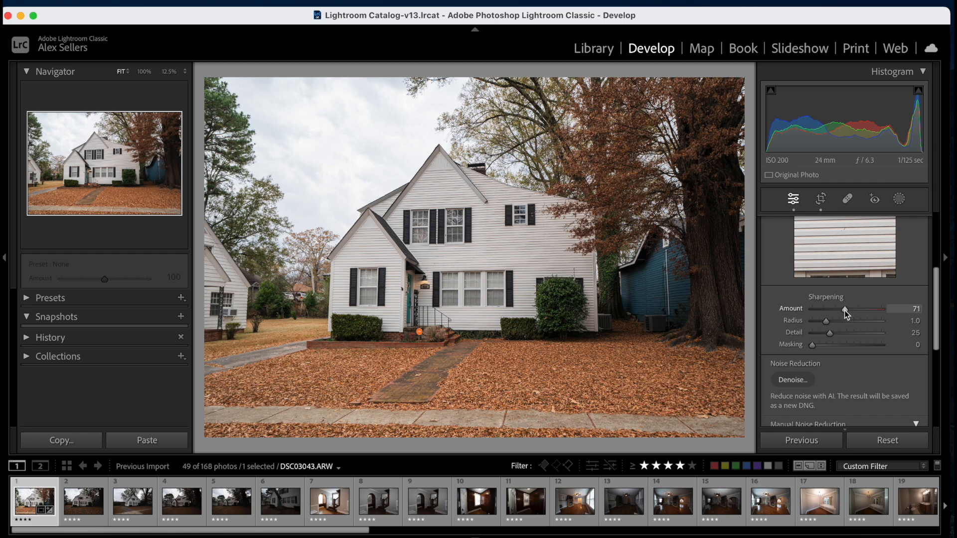
pyautogui.click(830, 346)
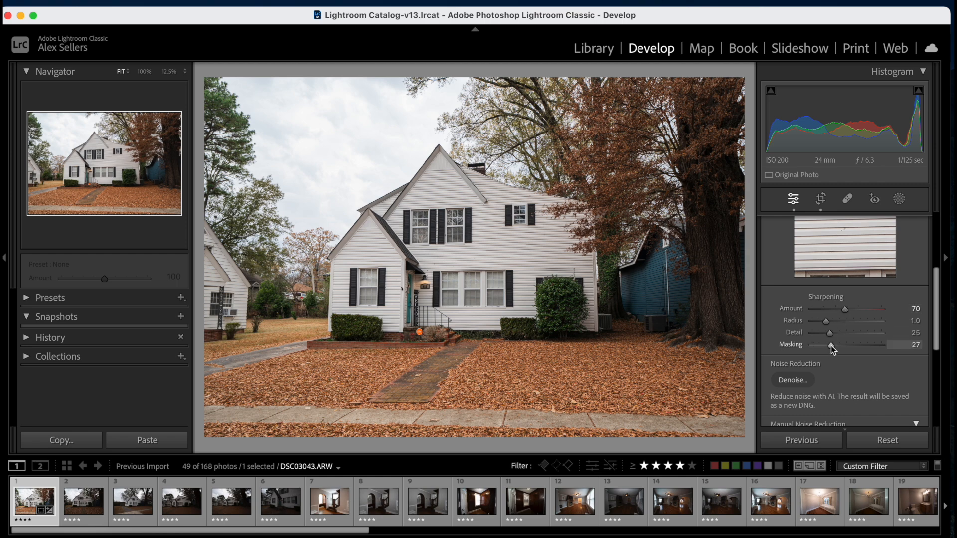
pyautogui.scroll(-4, 831, 346)
pyautogui.click(830, 347)
pyautogui.scroll(-2, 830, 348)
pyautogui.scroll(1, 830, 348)
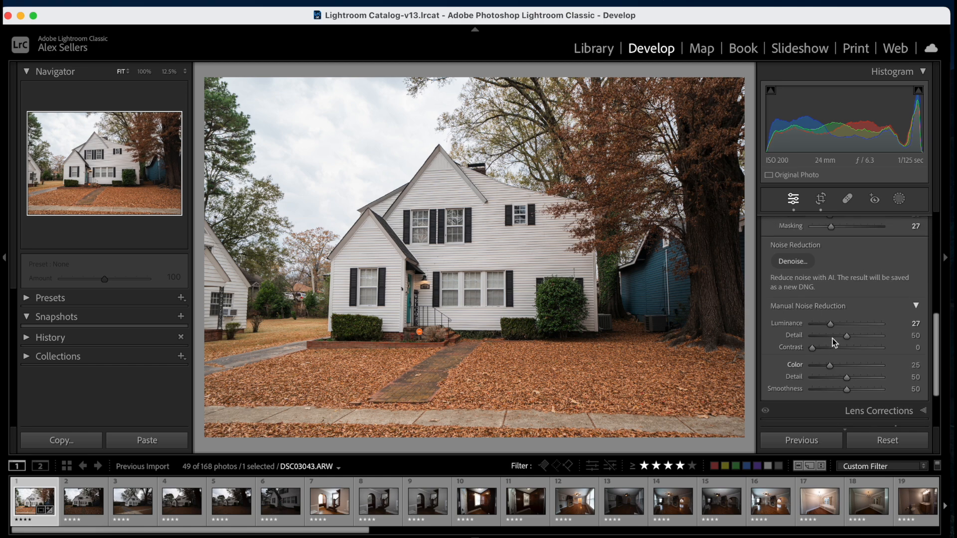
# - Raise the sharpening amount to 73 and keep the masking at 27
pyautogui.scroll(4, 833, 349)
pyautogui.moveTo(845, 269); pyautogui.dragTo(848, 271)
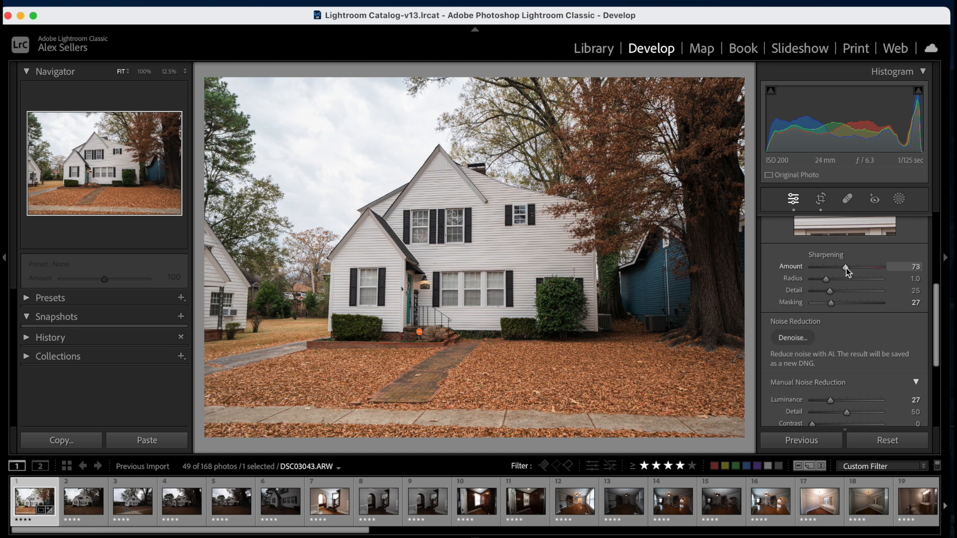
pyautogui.moveTo(832, 304); pyautogui.dragTo(831, 303)
# - Remove chromatic aberration and enable the lens profile corrections for the photo
pyautogui.scroll(-5, 857, 352)
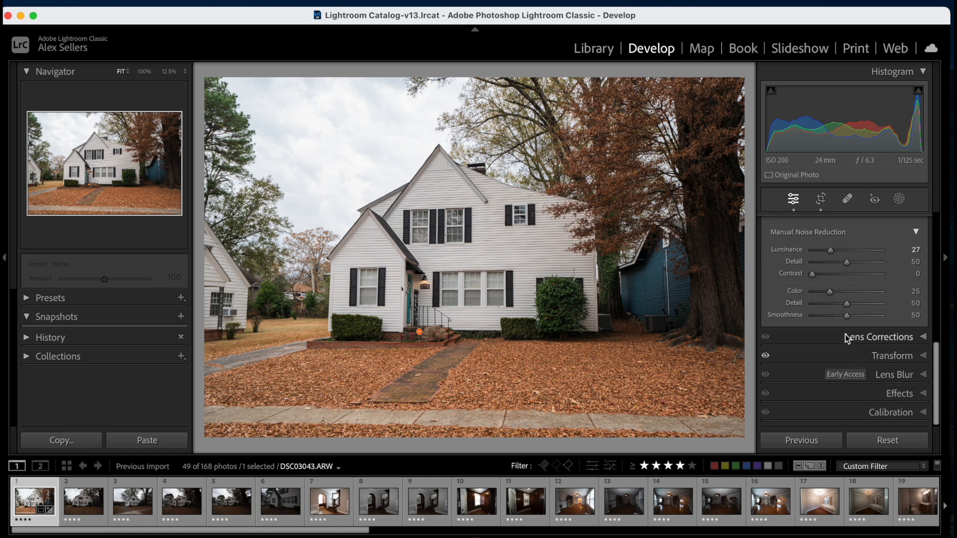
pyautogui.click(847, 335)
pyautogui.click(846, 332)
pyautogui.click(828, 342)
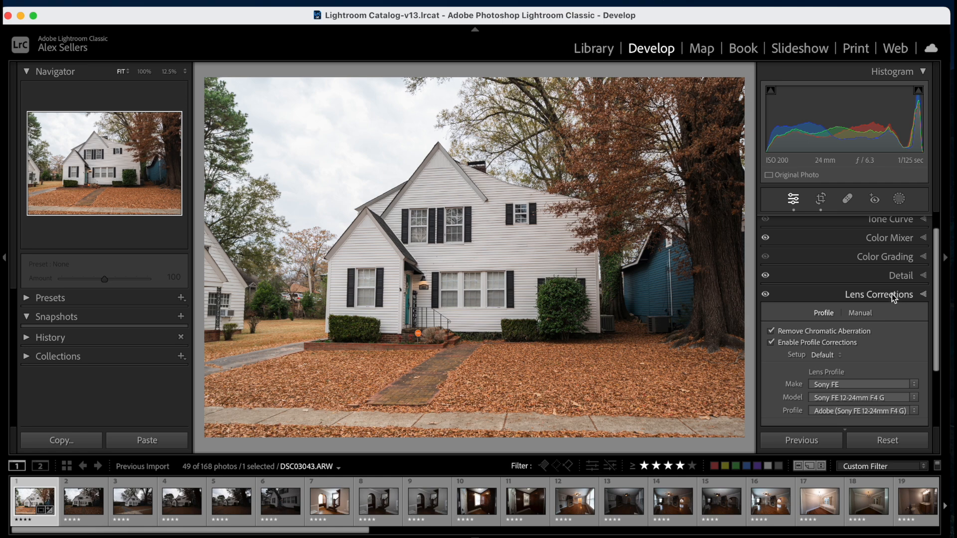
pyautogui.click(892, 294)
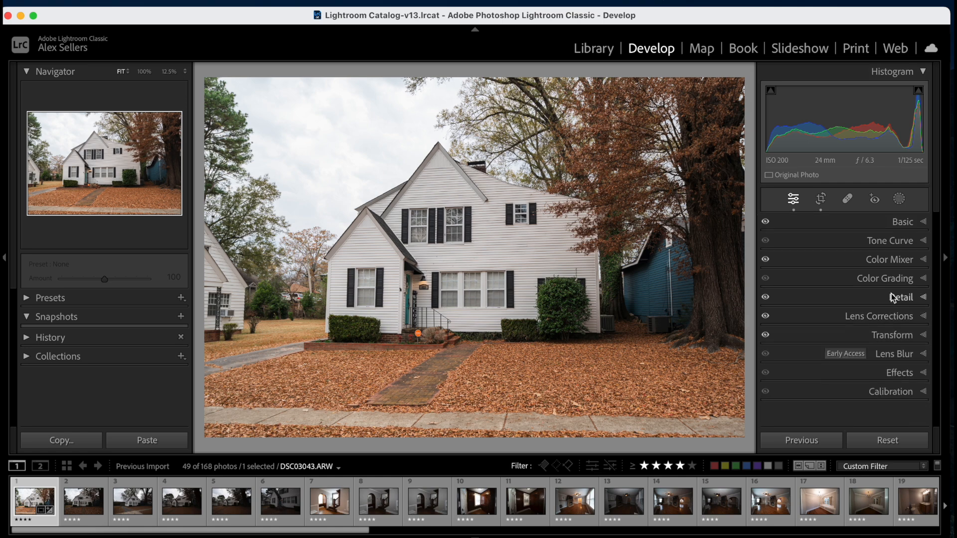
# - Check the crop frame against the edges of the lens-corrected photo
pyautogui.click(821, 199)
pyautogui.moveTo(742, 222); pyautogui.dragTo(742, 223)
pyautogui.click(821, 199)
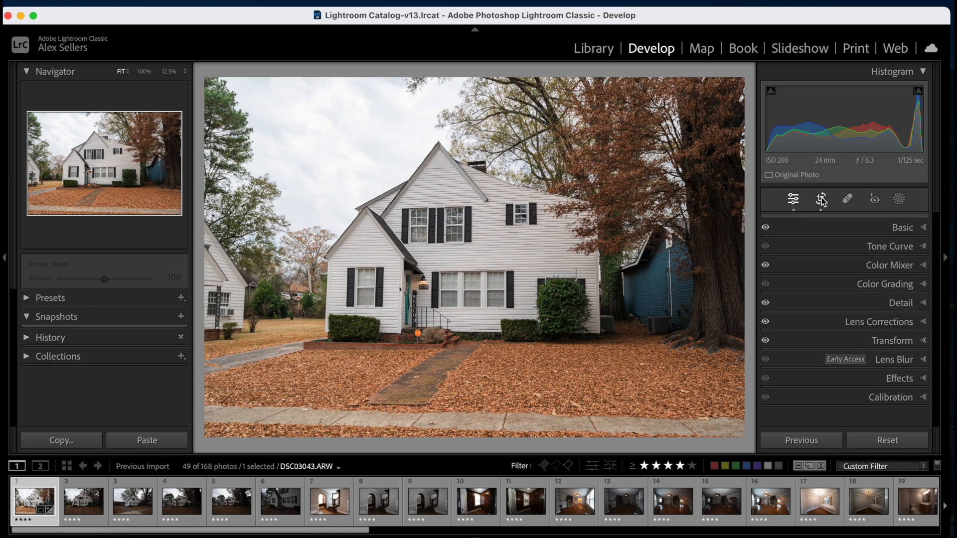
pyautogui.click(822, 200)
pyautogui.moveTo(740, 228); pyautogui.dragTo(741, 229)
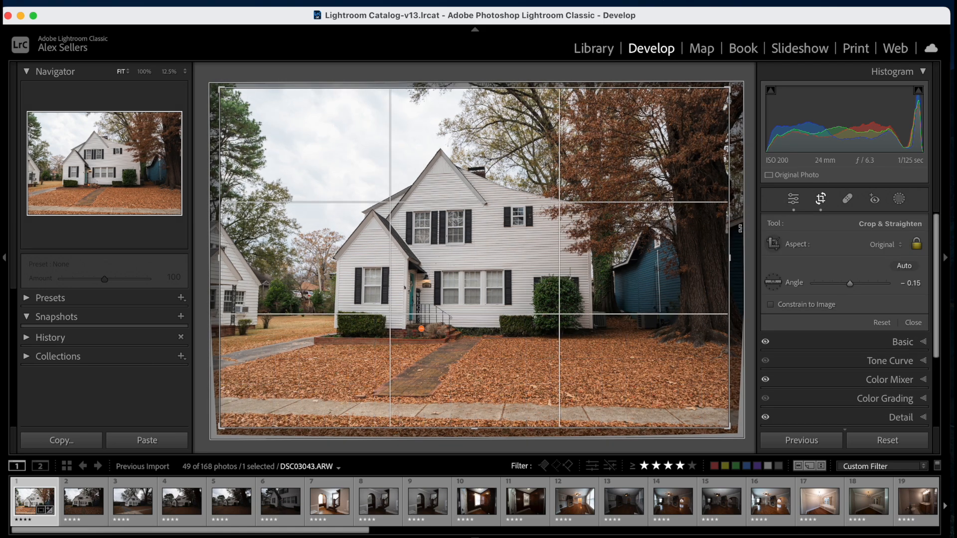
pyautogui.click(821, 200)
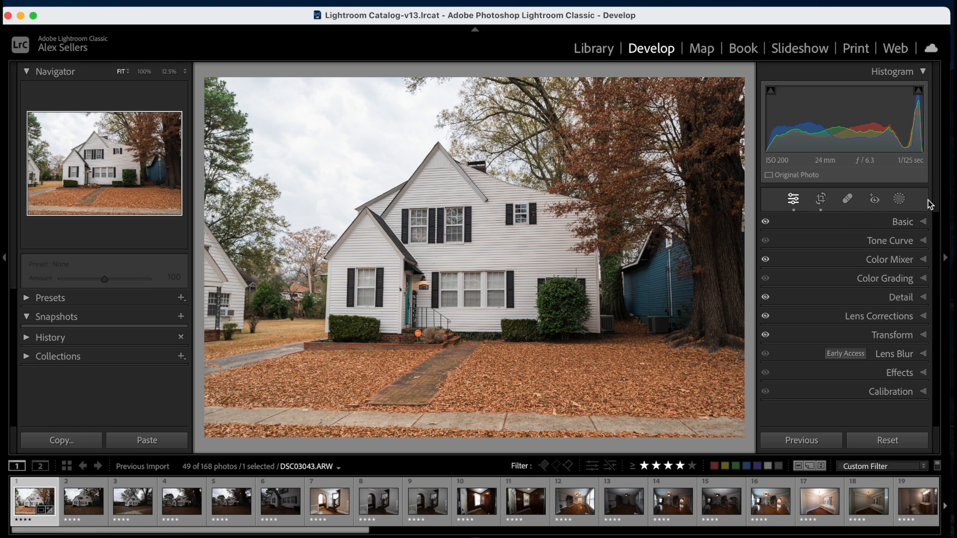
# - Mask the sky and set its exposure to −0.51, highlights to −15, temperature to −22 and tint to −9
pyautogui.click(904, 198)
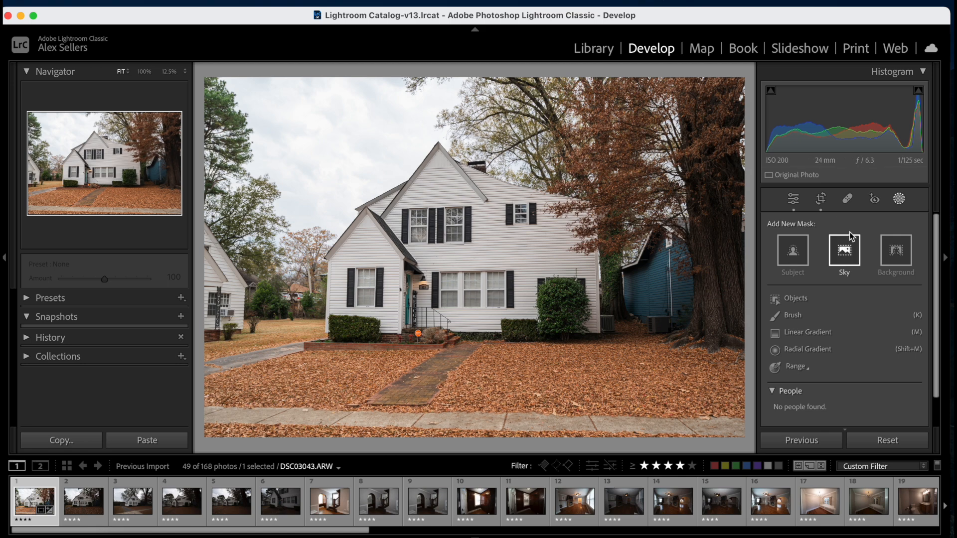
pyautogui.click(844, 251)
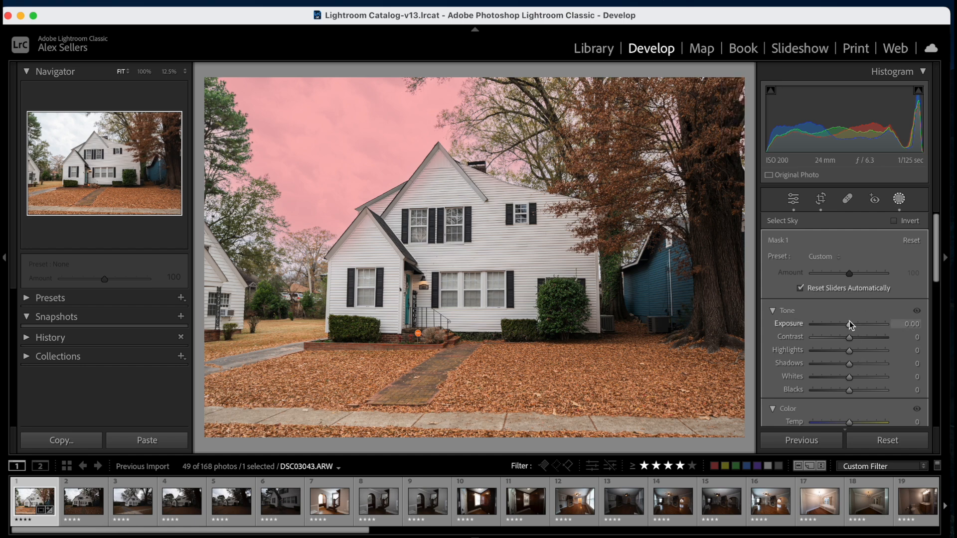
pyautogui.moveTo(850, 321); pyautogui.dragTo(845, 371)
pyautogui.scroll(-3, 845, 351)
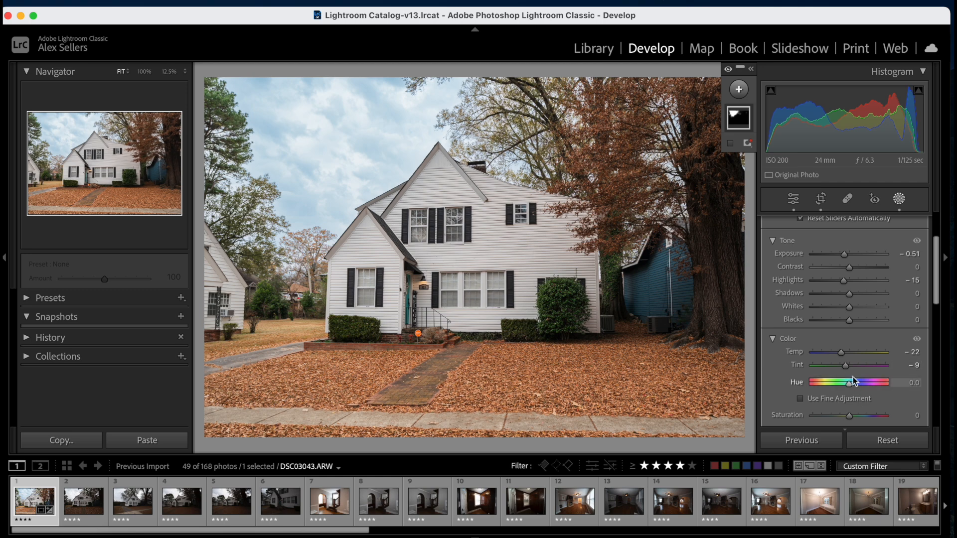
# - Add a linear gradient mask rising over the leaf-covered front yard and set its exposure to −0.24
pyautogui.scroll(5, 854, 377)
pyautogui.click(739, 89)
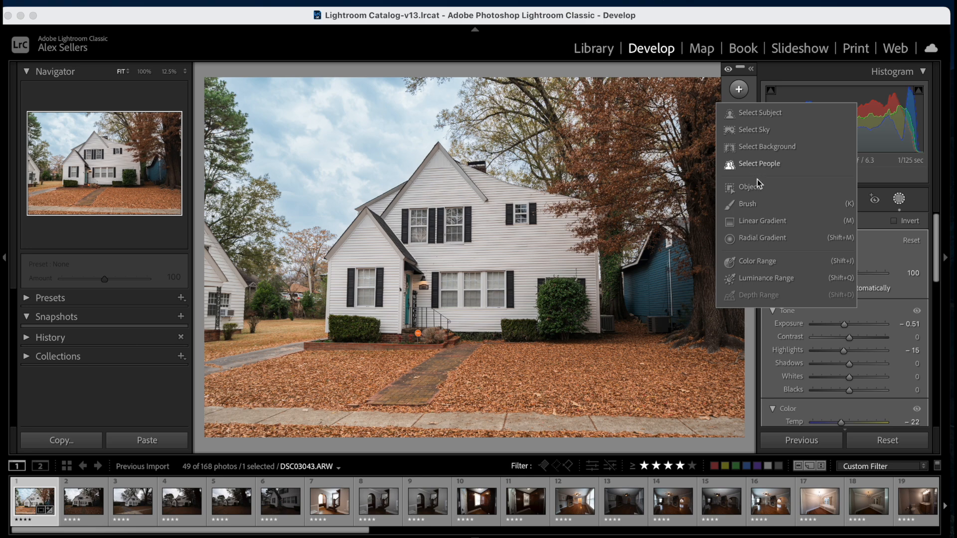
pyautogui.click(763, 223)
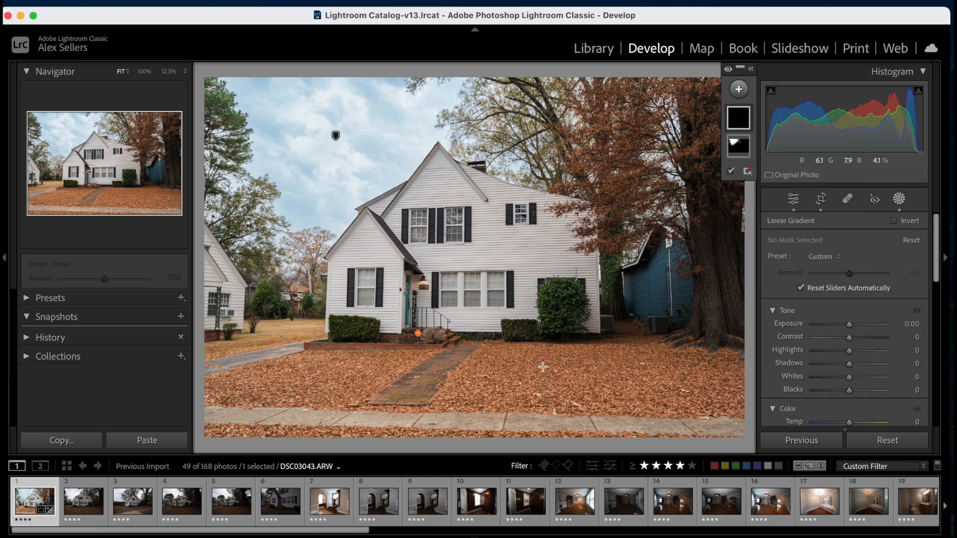
pyautogui.moveTo(484, 426); pyautogui.dragTo(479, 307)
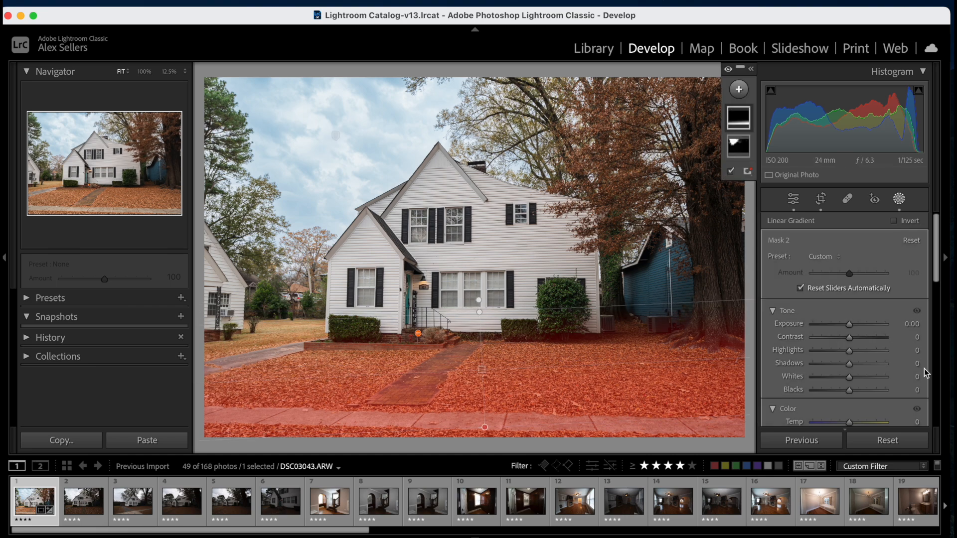
pyautogui.moveTo(848, 328); pyautogui.dragTo(845, 327)
# - Mask the house as the subject and set its exposure to 0.20, highlights to −3 and shadows to 7
pyautogui.click(738, 94)
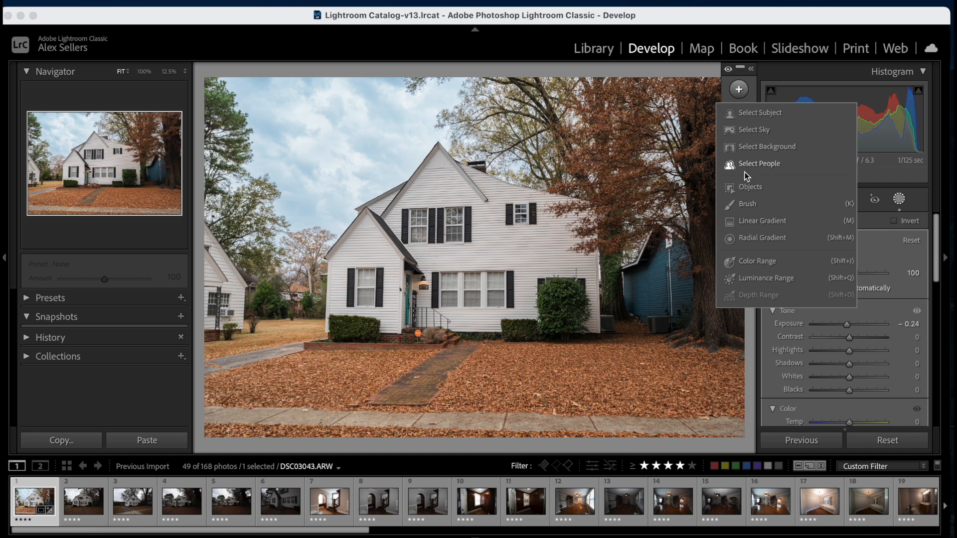
pyautogui.click(748, 113)
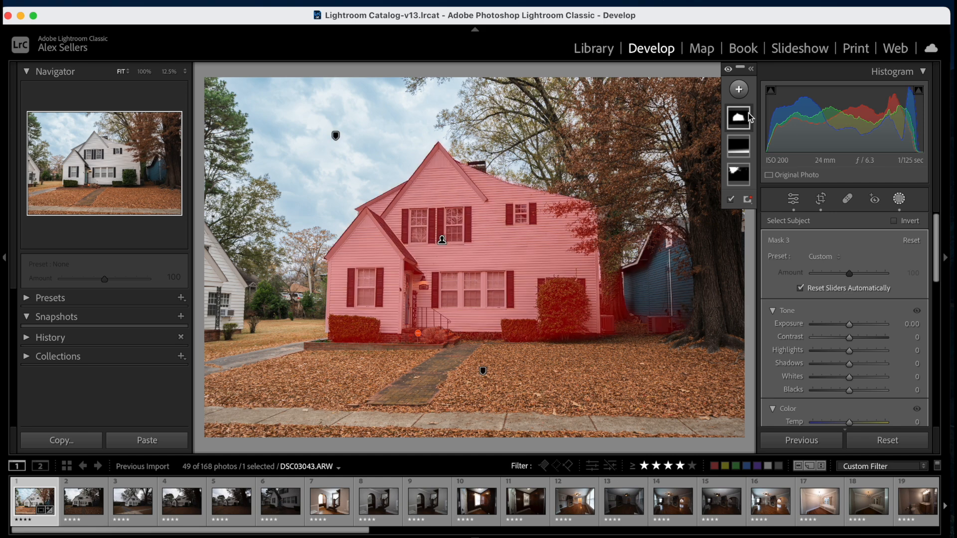
pyautogui.moveTo(848, 325); pyautogui.dragTo(851, 326)
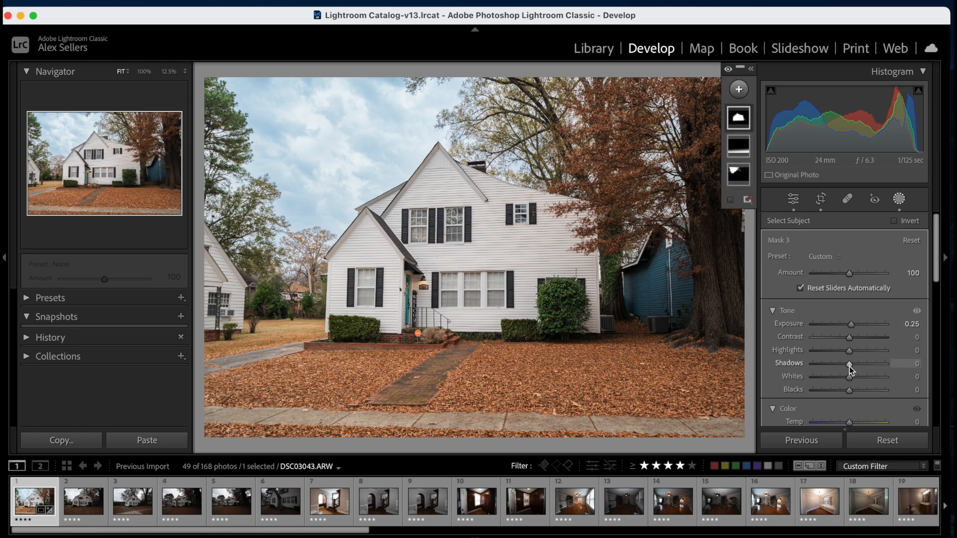
pyautogui.moveTo(850, 365)
pyautogui.mouseDown()
pyautogui.moveTo(874, 367)
pyautogui.moveTo(850, 369)
pyautogui.mouseUp()
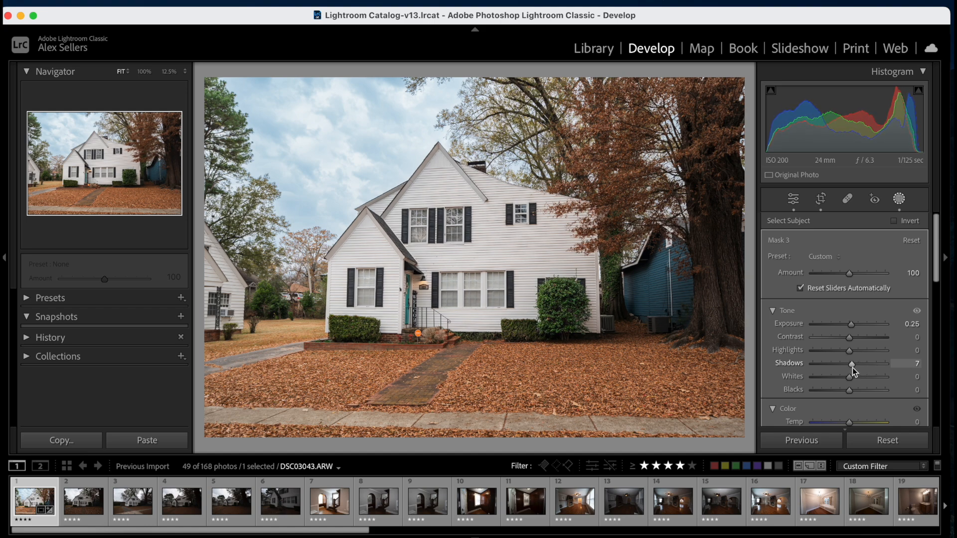
pyautogui.moveTo(850, 351); pyautogui.dragTo(851, 324)
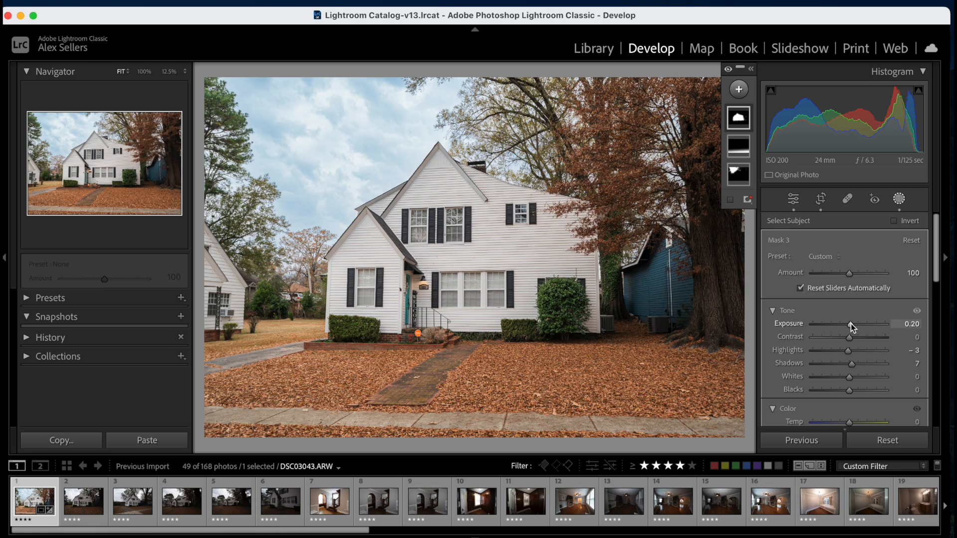
# - Compare the edited photo with its original version and view the result full screen
pyautogui.press('\\')
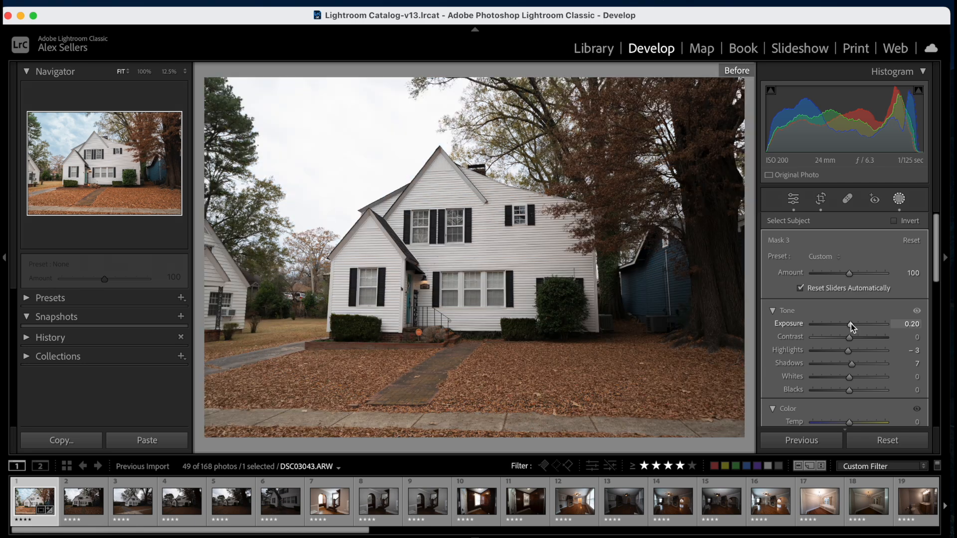
pyautogui.press('\\')
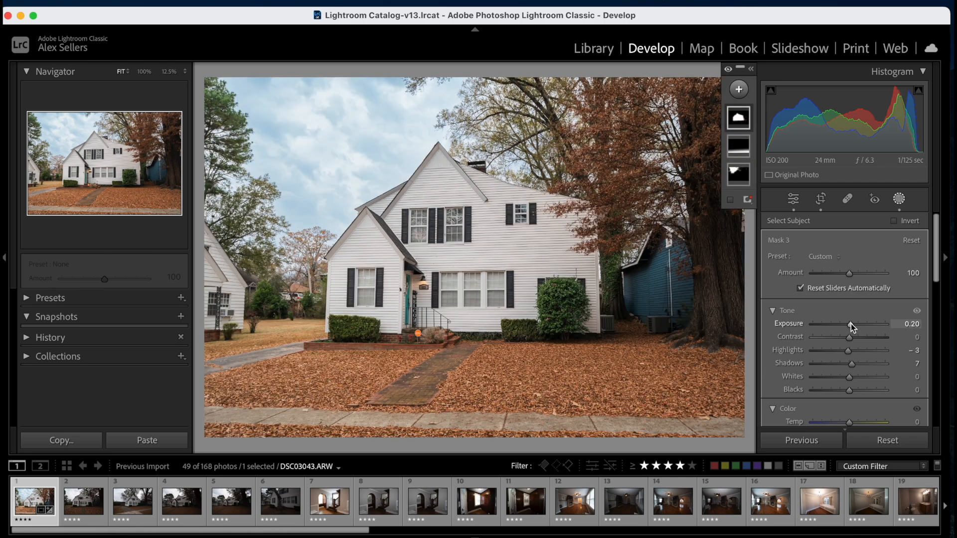
pyautogui.press('\\')
pyautogui.press('\\')
pyautogui.press('f')
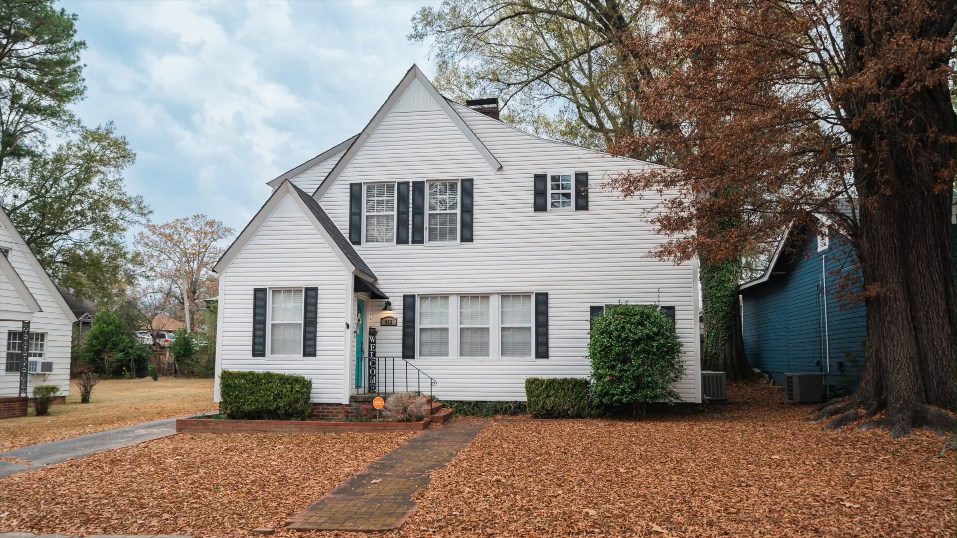